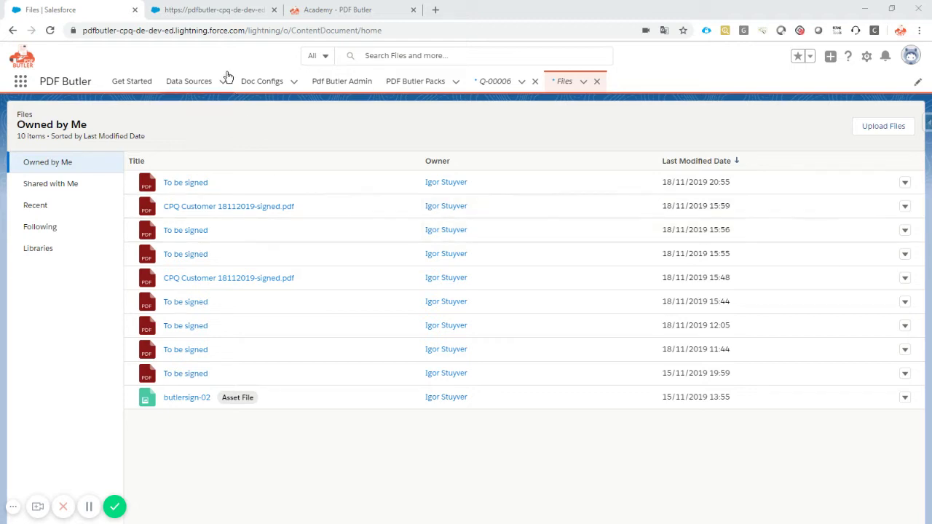
Step: Delete the Email Static Values data source from the PDF Butler doc config
left_click(224, 15)
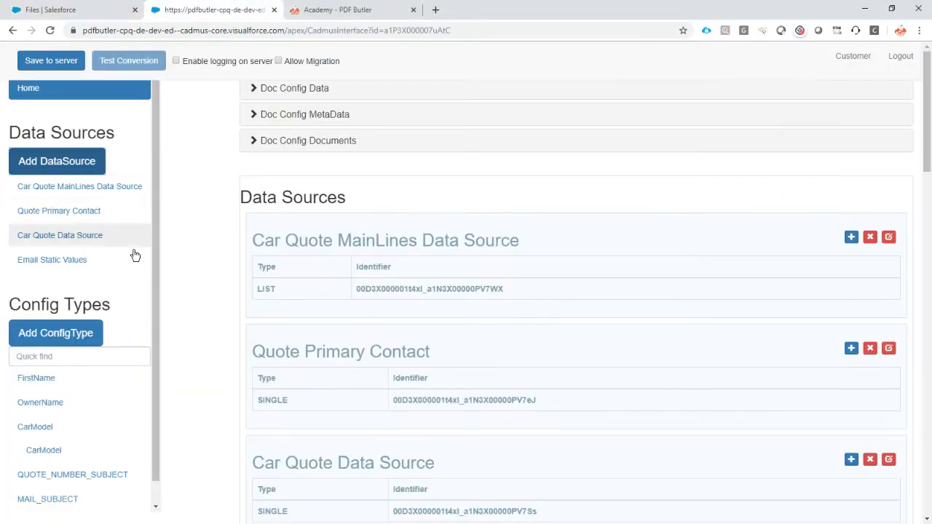
left_click(105, 263)
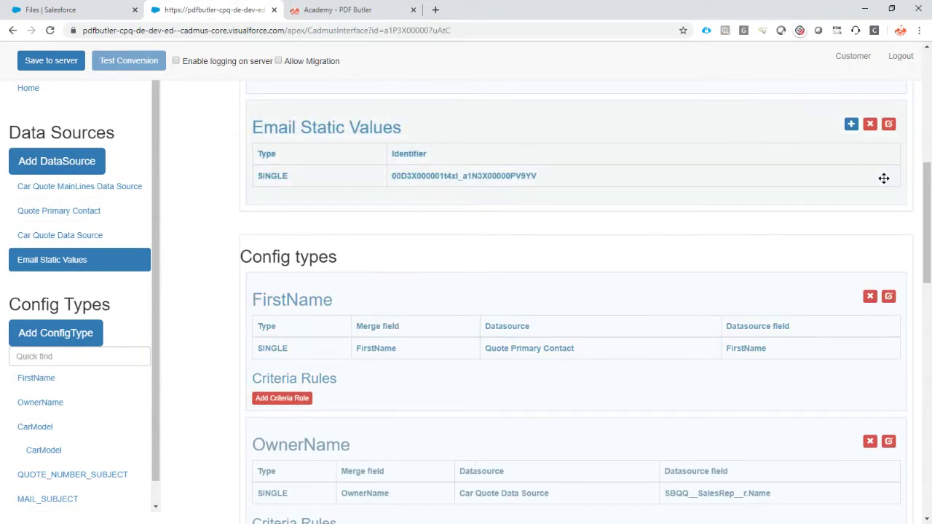
left_click(871, 125)
Step: Delete the Header config type, then go back to the Salesforce Files list
scroll(689, 252, "down", 10)
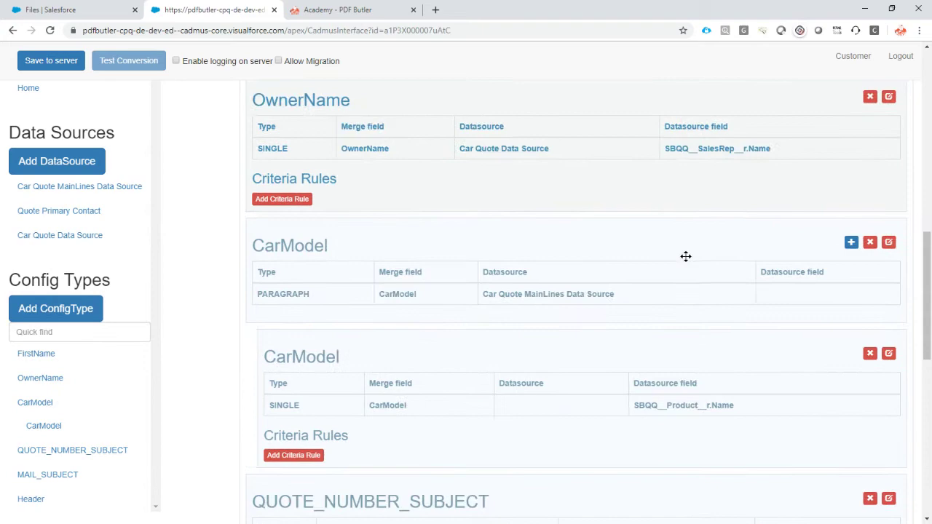
left_click(871, 424)
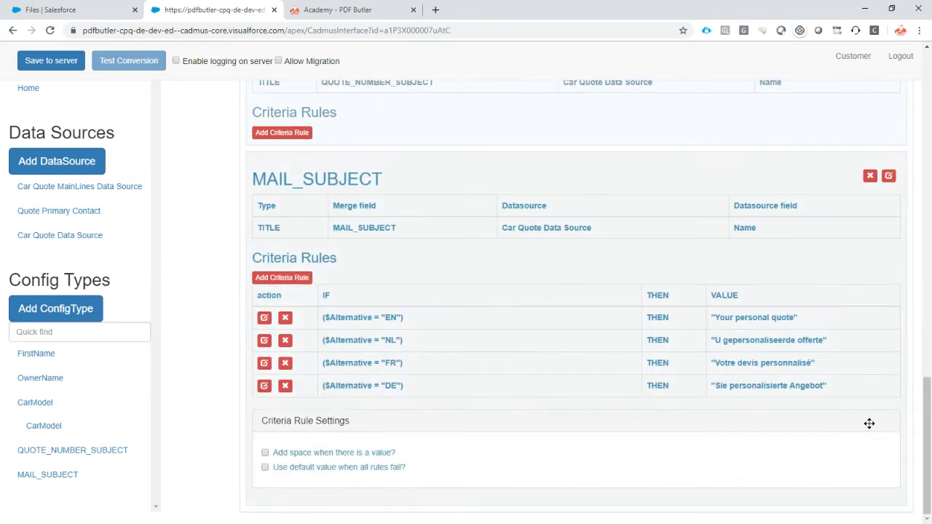
scroll(536, 292, "up", 3)
scroll(536, 292, "up", 7)
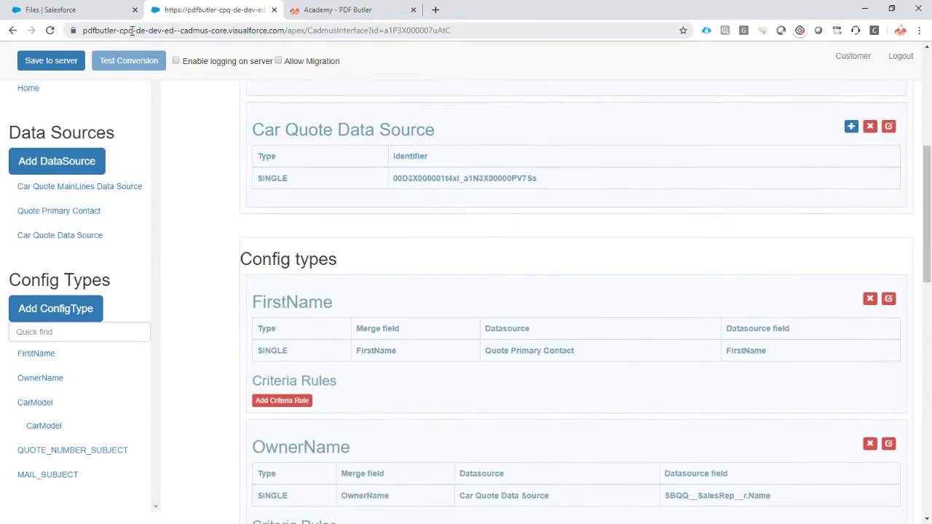
left_click(74, 11)
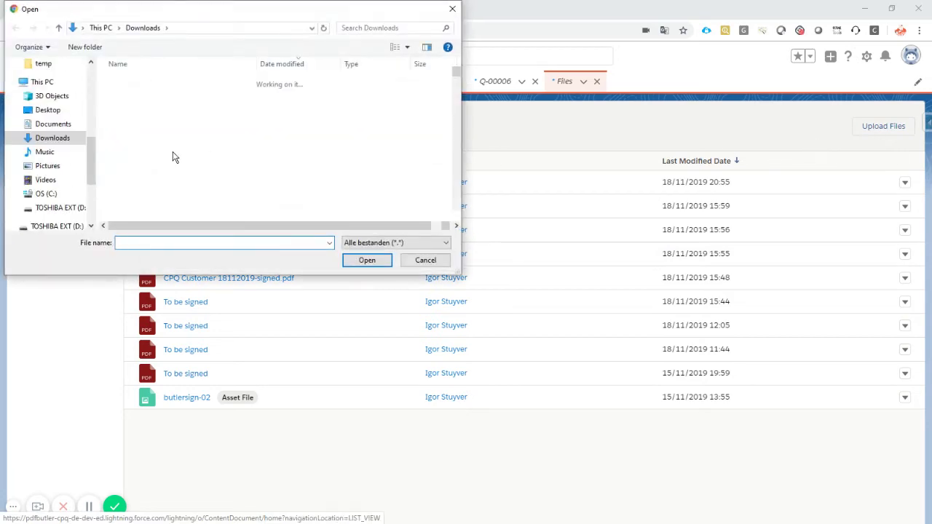
Step: Upload mail header.png from the Downloads folder into Salesforce Files
double_click(146, 97)
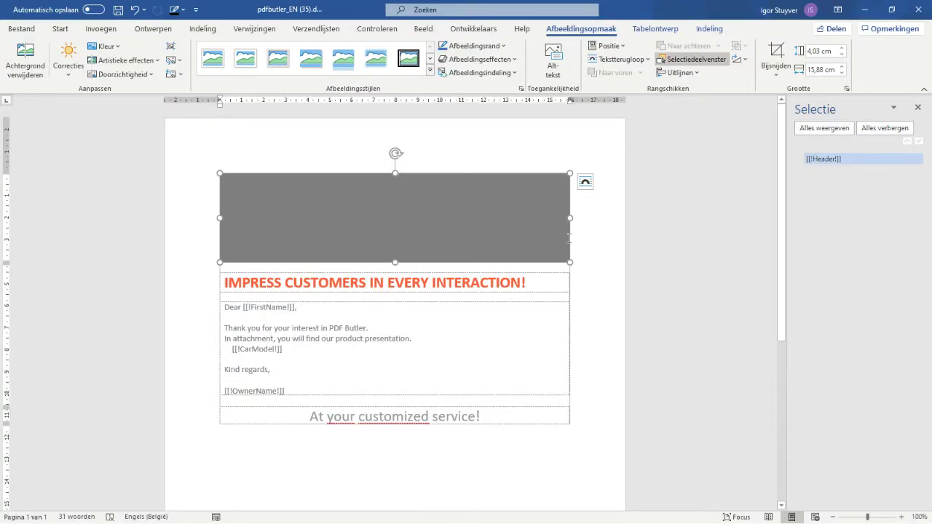
Step: Verify the grey placeholder image is named [[!Header]], then preview the mail header.png banner
left_click(484, 153)
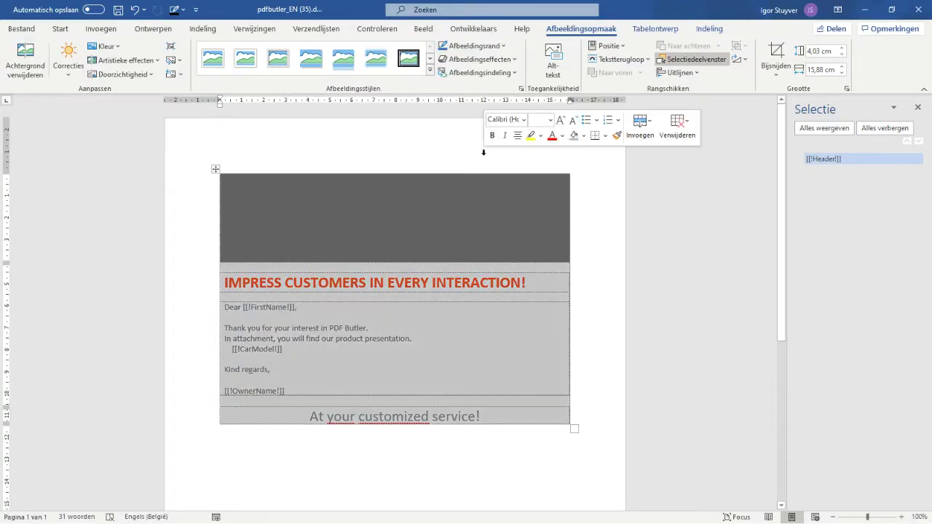
left_click(621, 241)
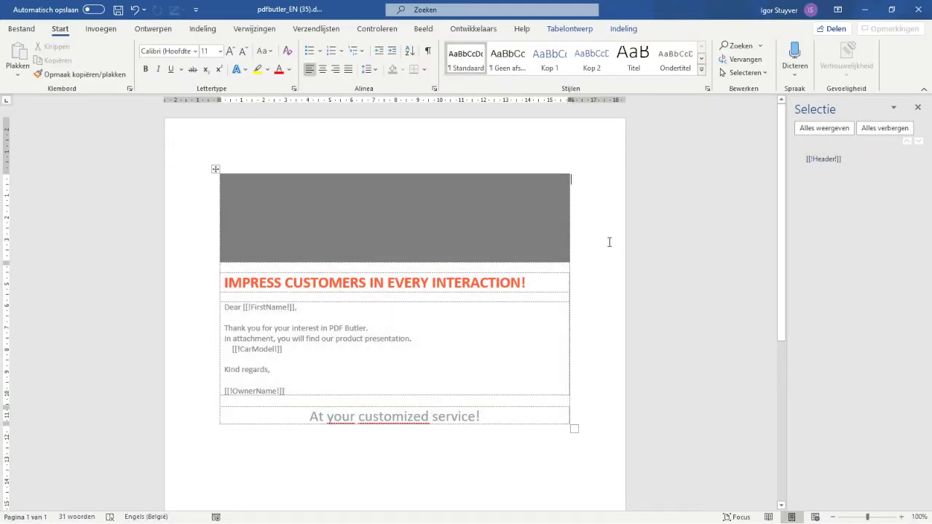
left_click(394, 216)
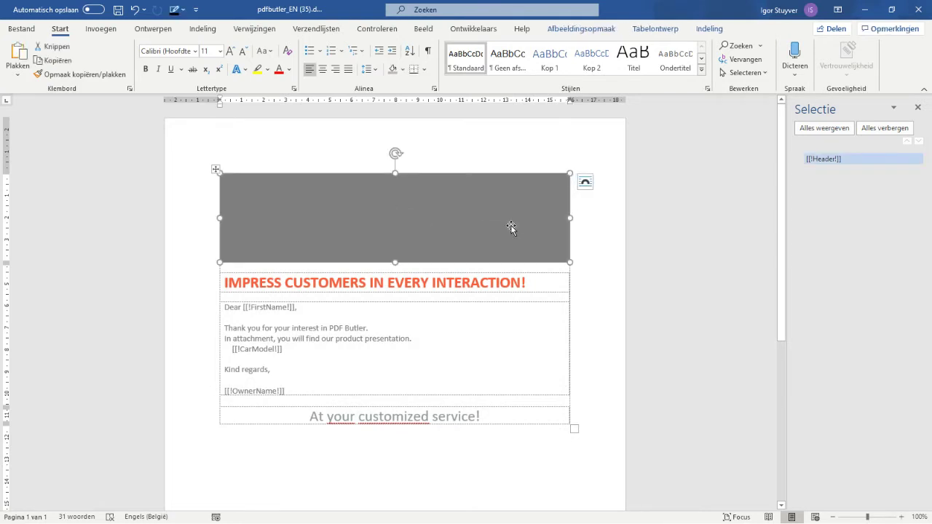
left_click(830, 161)
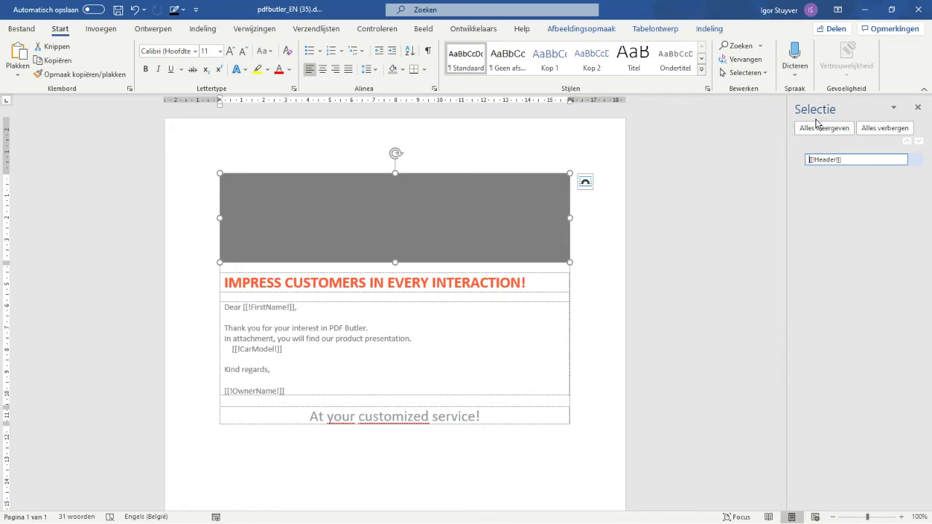
left_click(581, 29)
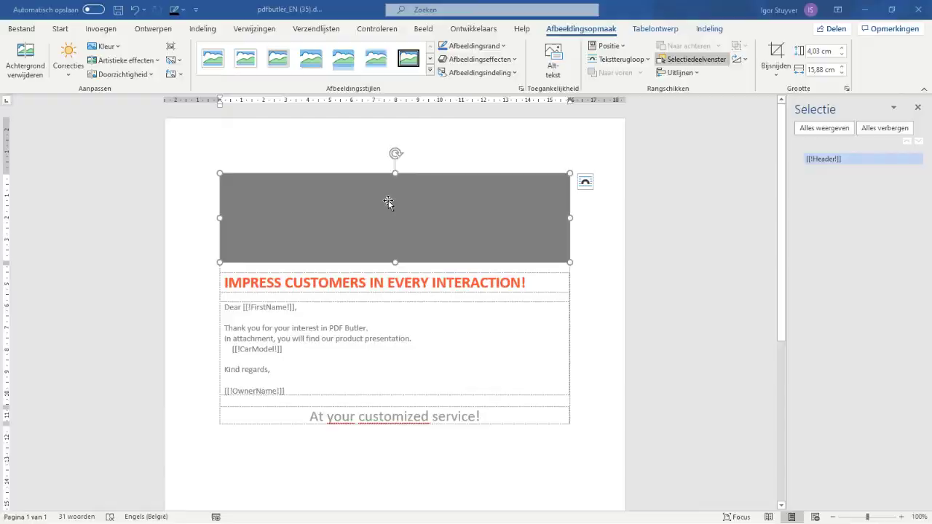
key("alt+Tab")
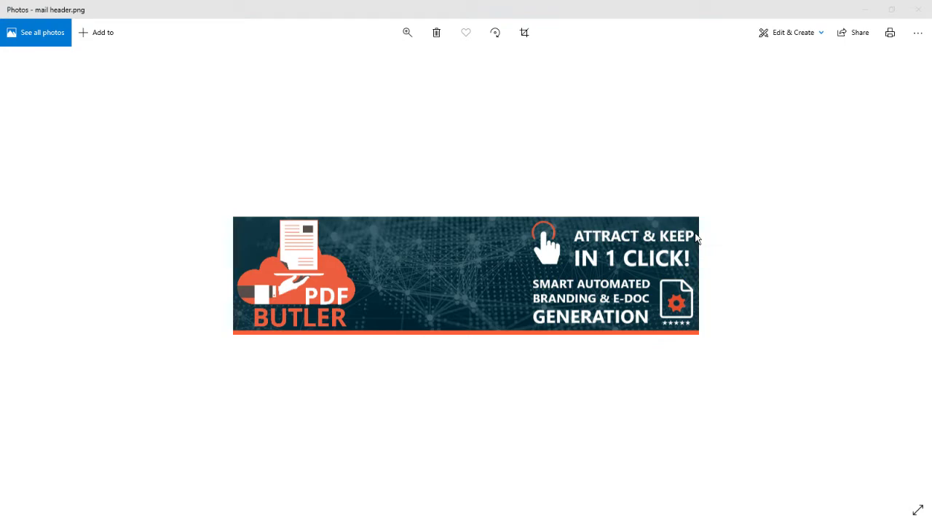
key("alt+Tab")
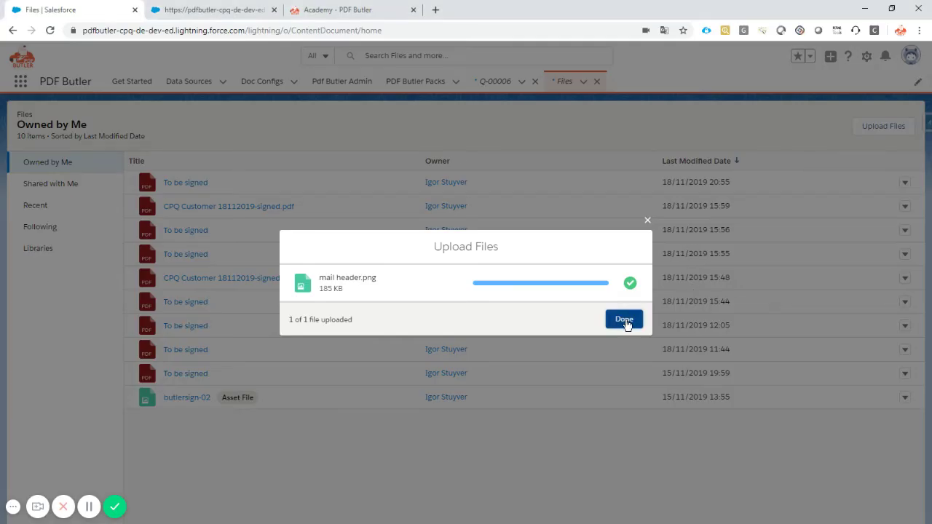
Step: Create an unrestricted public link for the uploaded mail header file and copy it
left_click(624, 320)
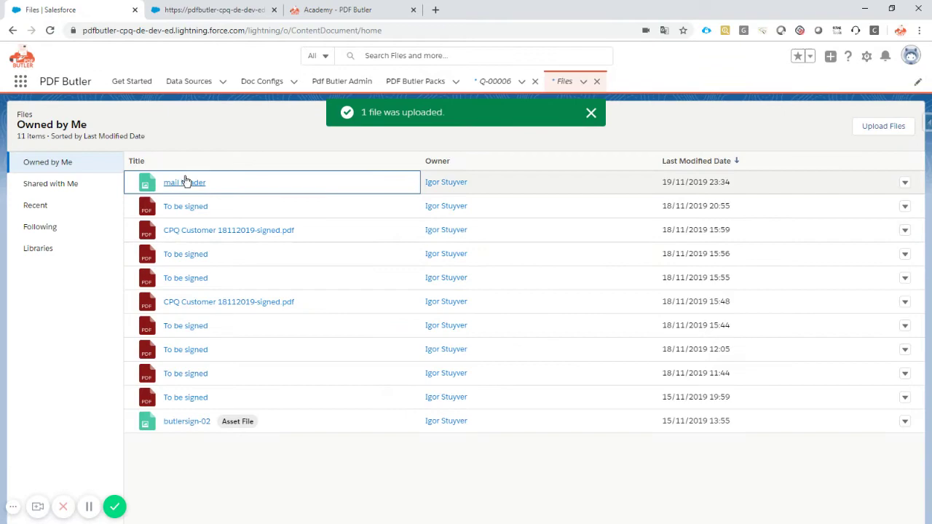
left_click(186, 182)
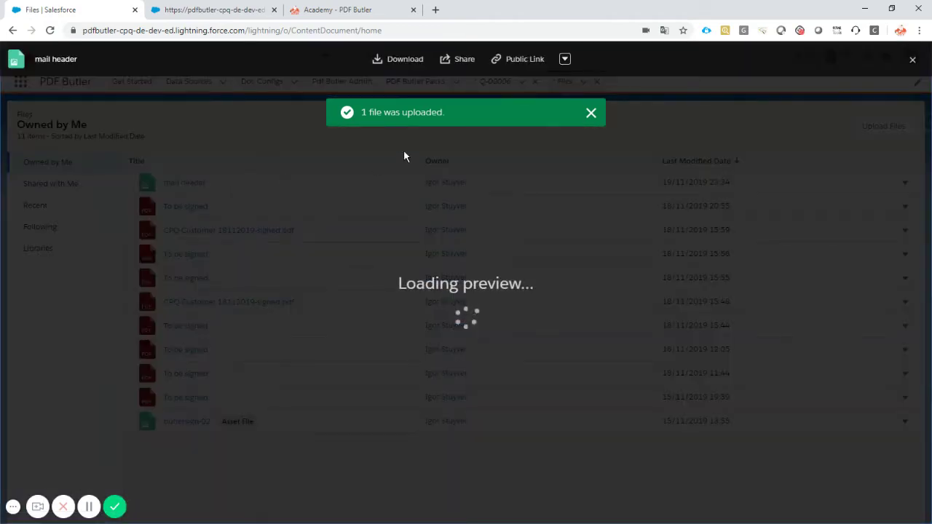
left_click(524, 66)
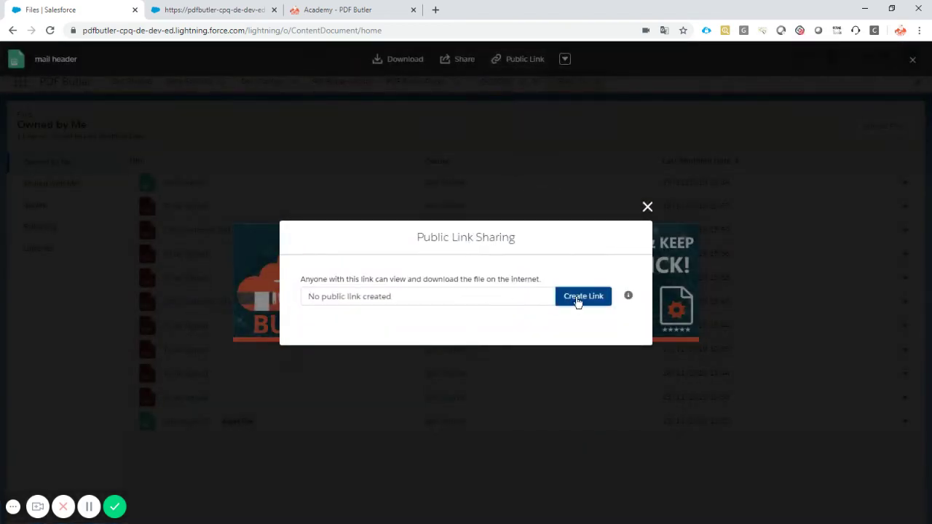
left_click(578, 300)
left_click(625, 326)
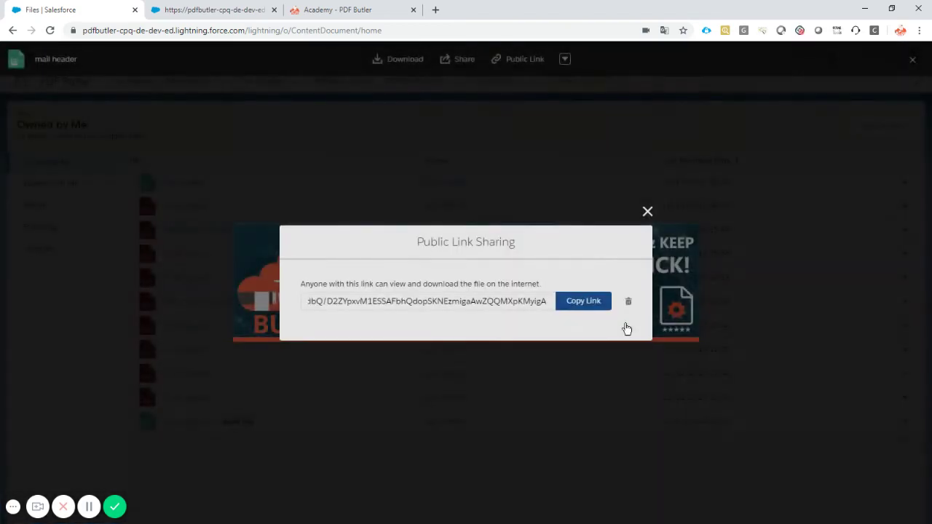
left_click(585, 310)
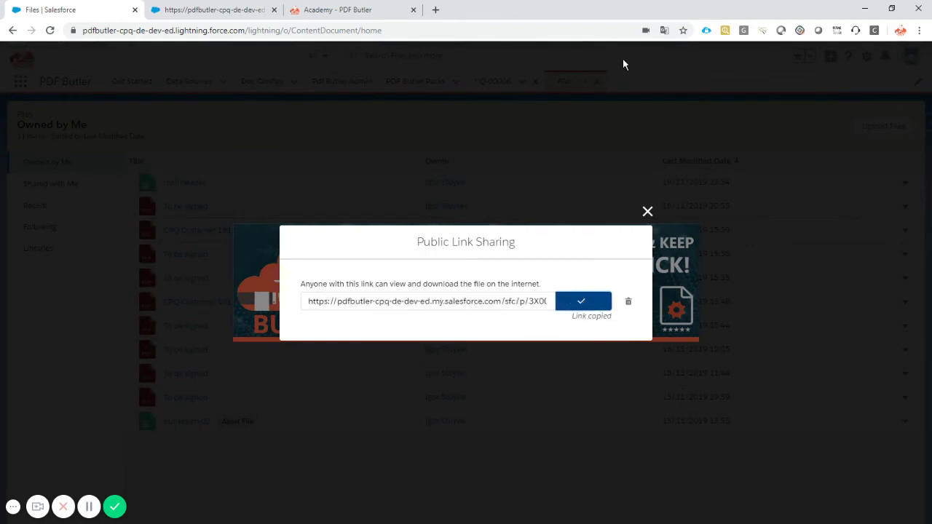
left_click(437, 9)
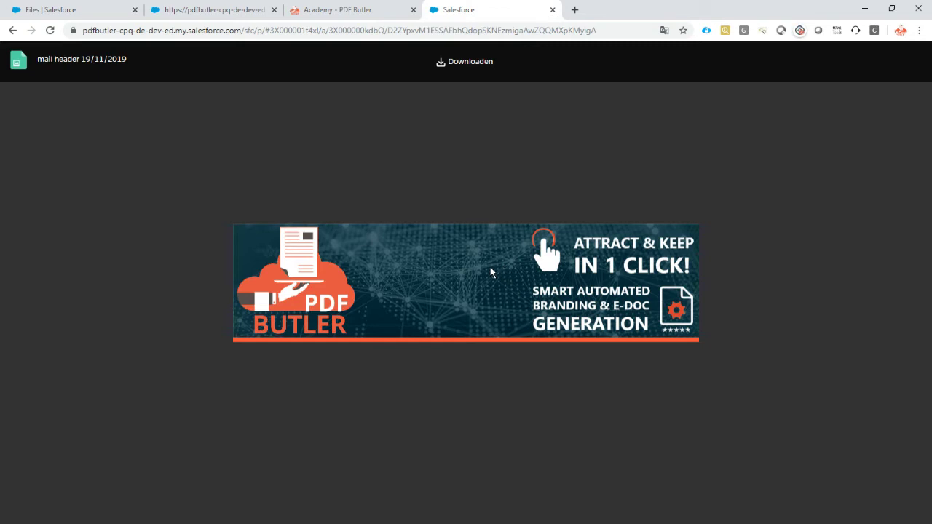
Step: Copy the banner image's direct address (Adres van afbeelding kopiëren) from the public link page
right_click(448, 266)
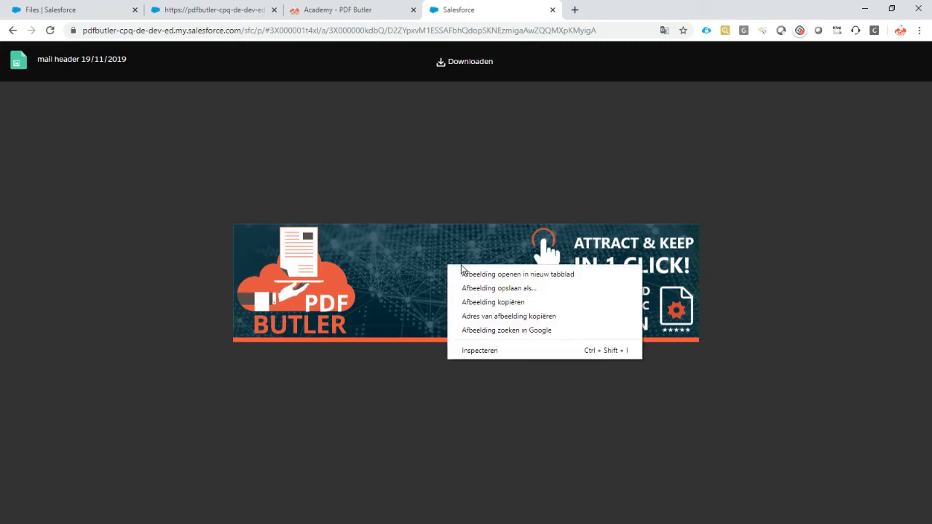
left_click(514, 317)
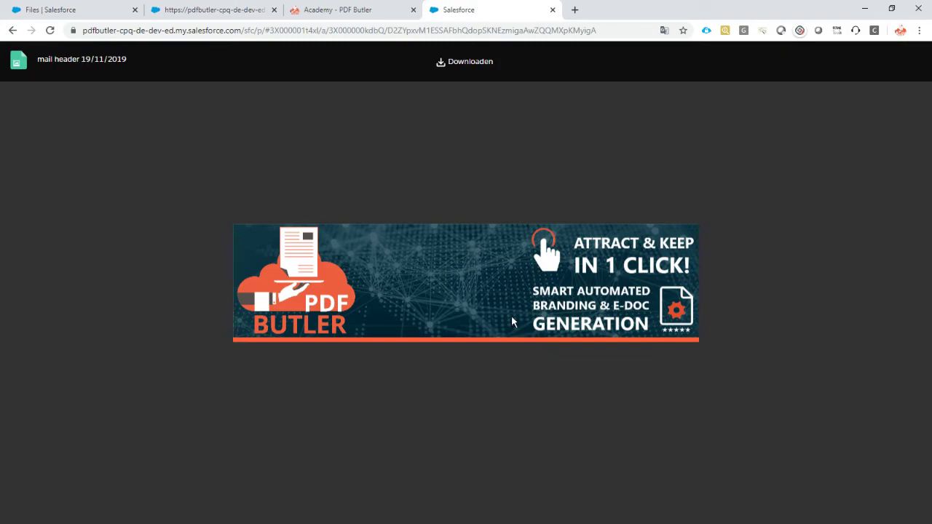
Step: Load the copied image address in a new tab, showing the 800×203 banner PNG
left_click(574, 11)
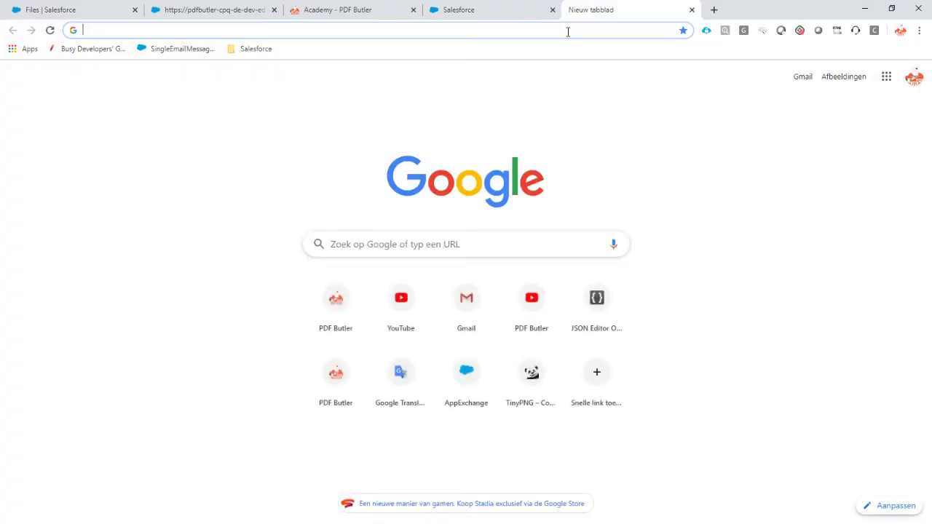
key("ctrl+v")
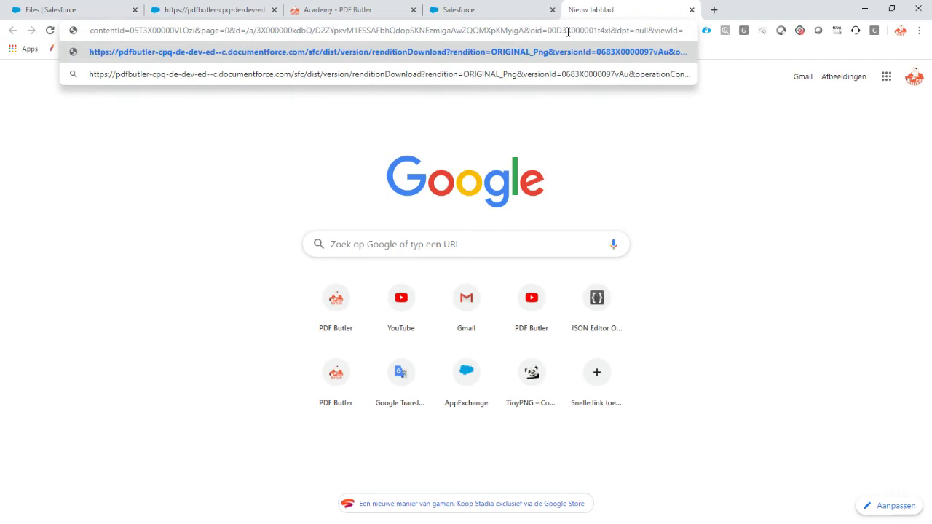
key("Return")
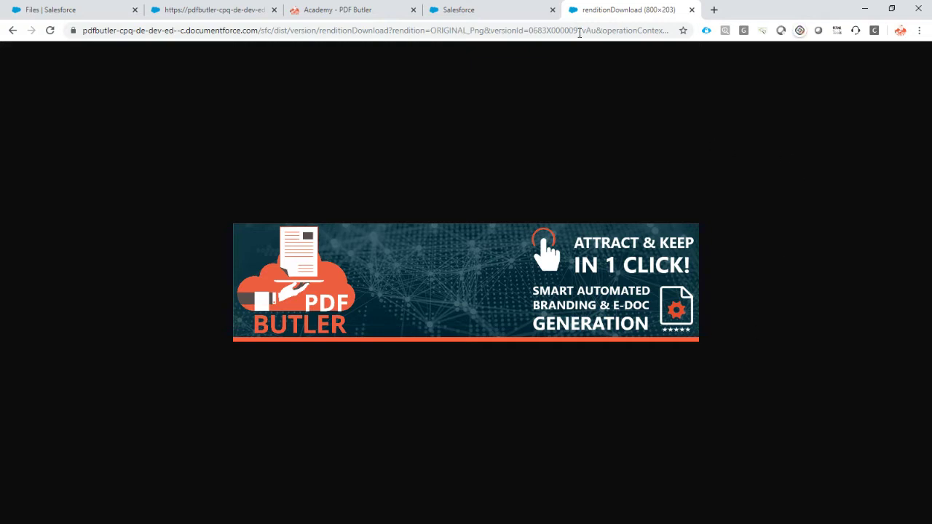
left_click(485, 11)
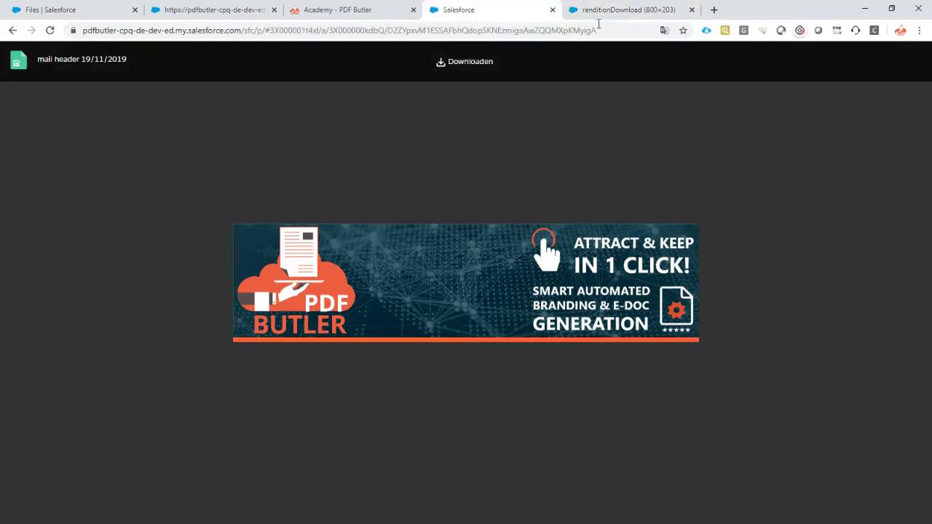
left_click(627, 13)
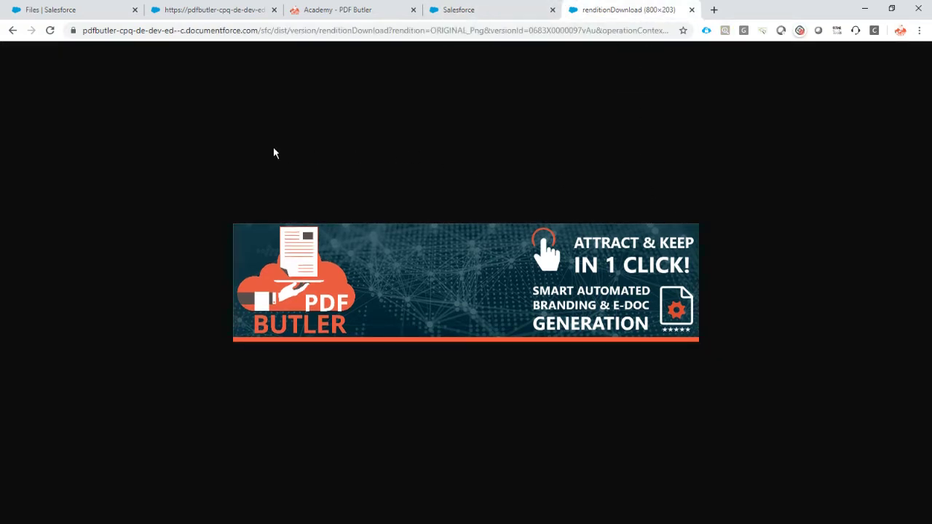
Step: Close the public link sharing dialog and the banner file preview
left_click(62, 11)
left_click(648, 212)
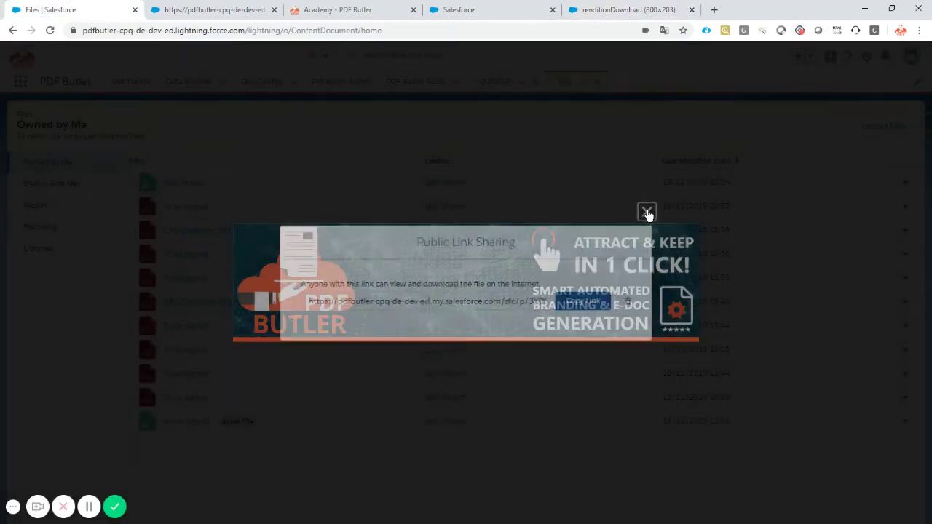
left_click(912, 59)
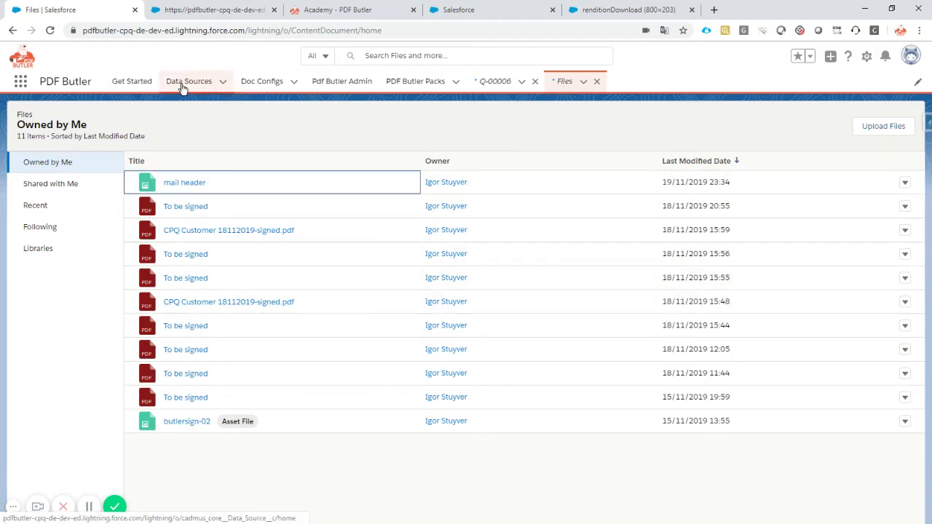
Step: Create a new STATIC VALUES data source named Email Static Values
left_click(223, 82)
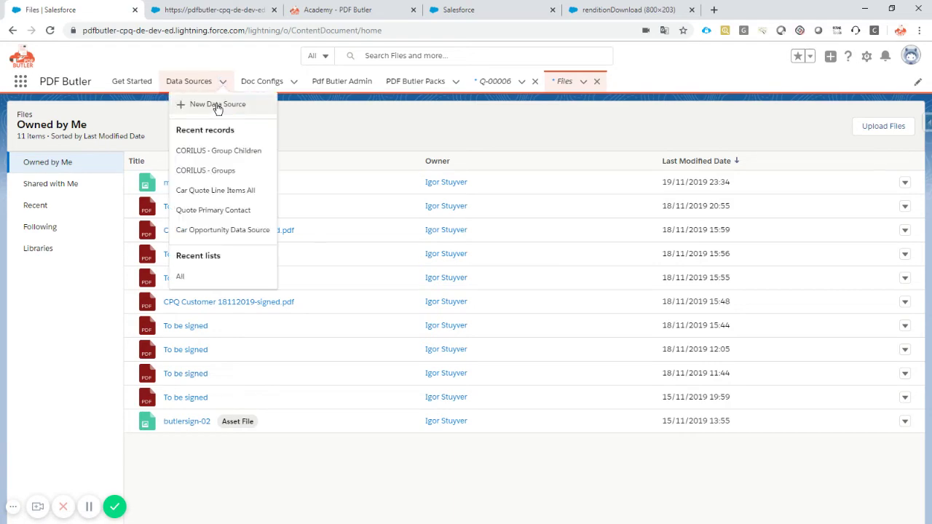
left_click(216, 105)
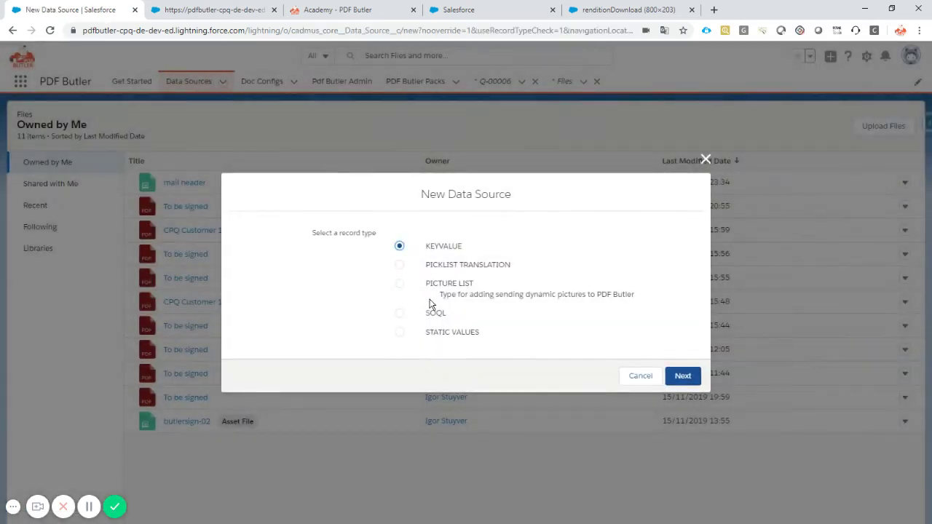
left_click(438, 334)
left_click(684, 378)
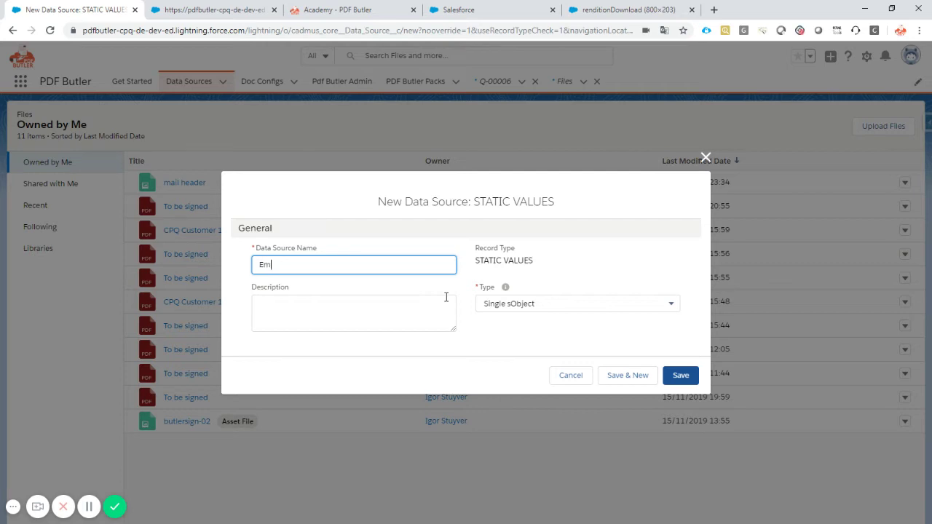
type("ic Values")
left_click(681, 373)
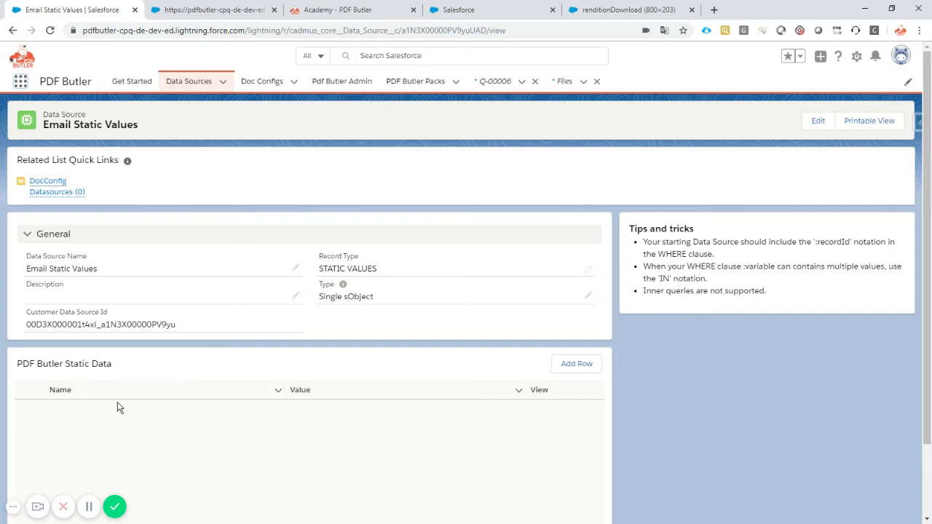
Step: Add a static data row whose Value is the pasted banner image URL
left_click(593, 366)
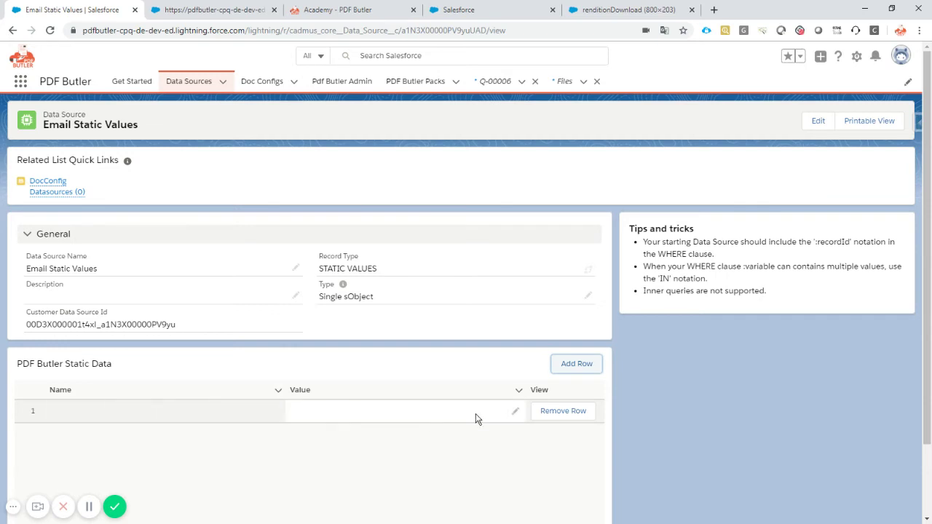
left_click(514, 415)
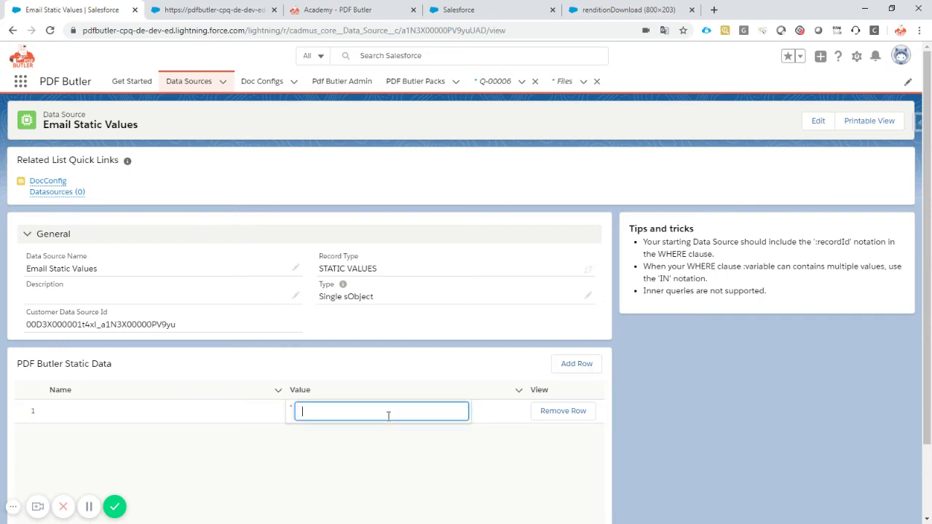
key("ctrl+v")
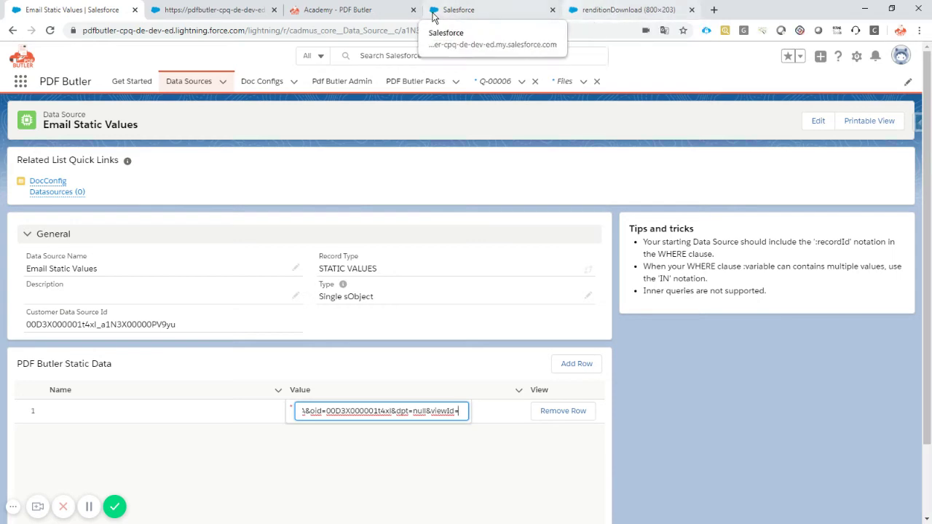
left_click(455, 10)
right_click(465, 267)
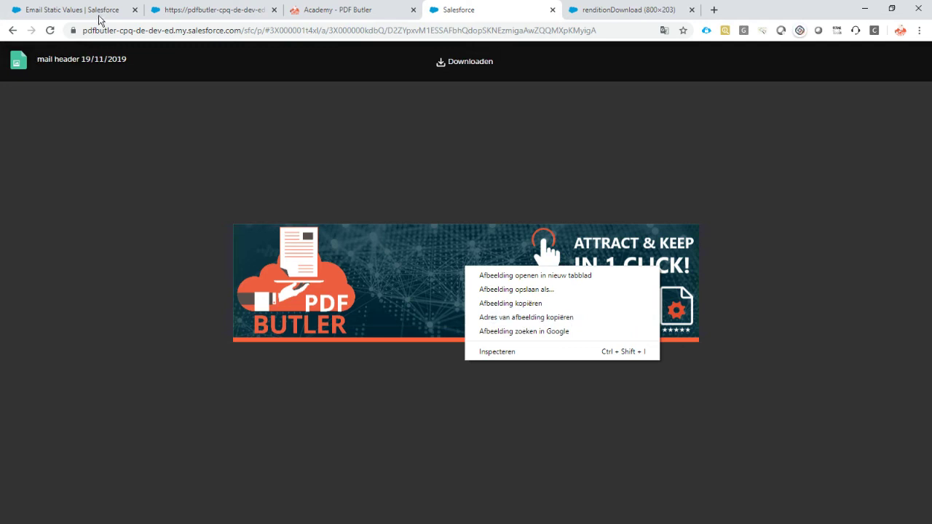
Step: Copy the word Header from the Word placeholder's [[!Header]] name
left_click(78, 10)
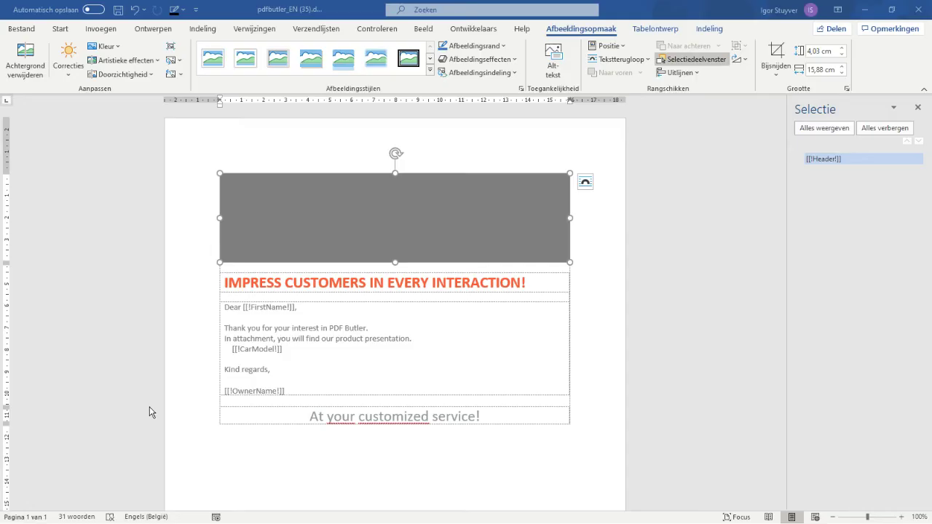
left_click(824, 162)
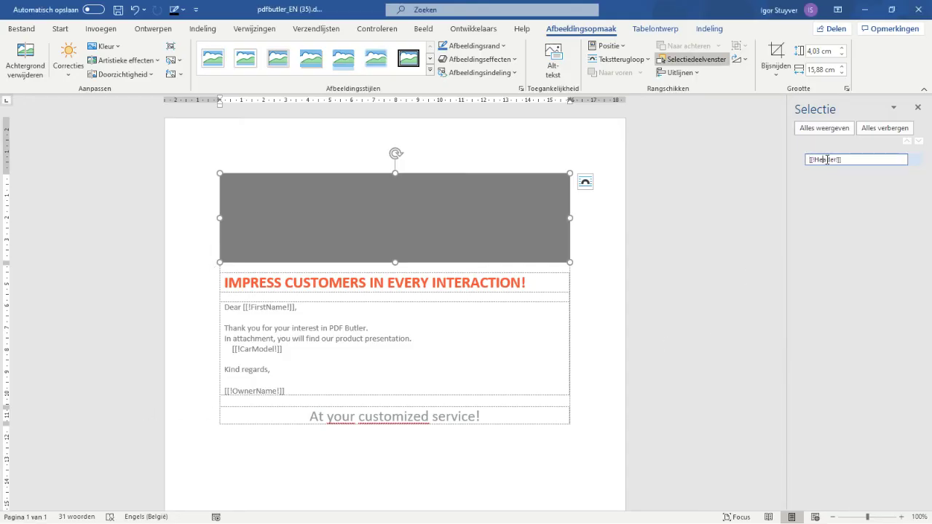
double_click(827, 160)
key("Return")
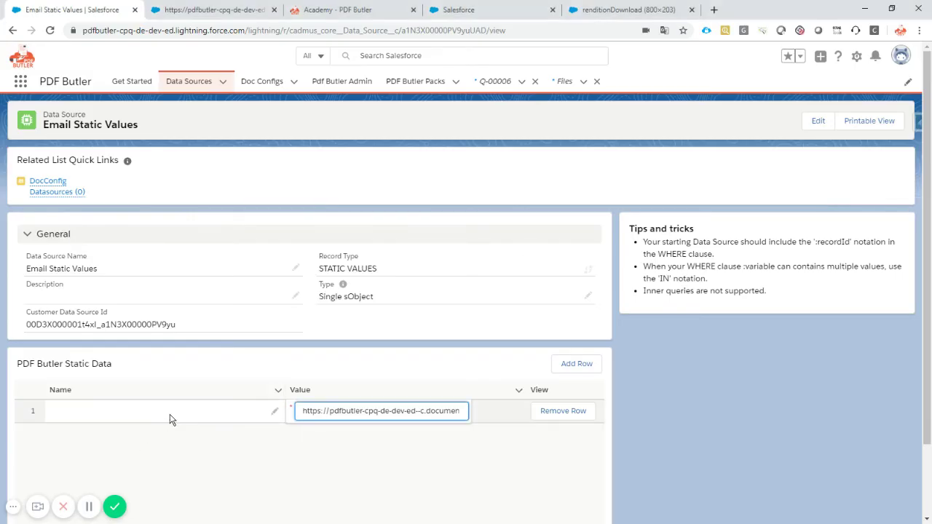
Step: Paste Header as the first static row's Name and save the row
left_click(272, 412)
key("ctrl+v")
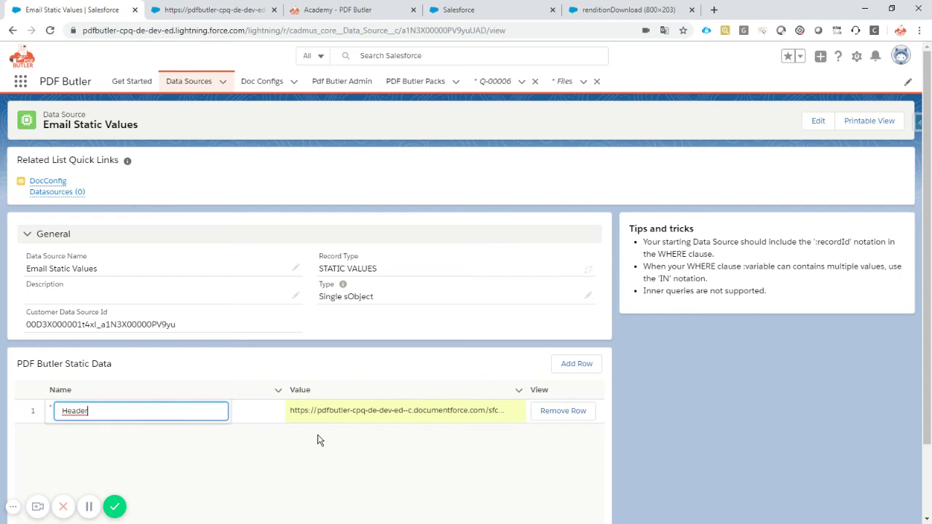
scroll(317, 440, "down", 1)
left_click(333, 481)
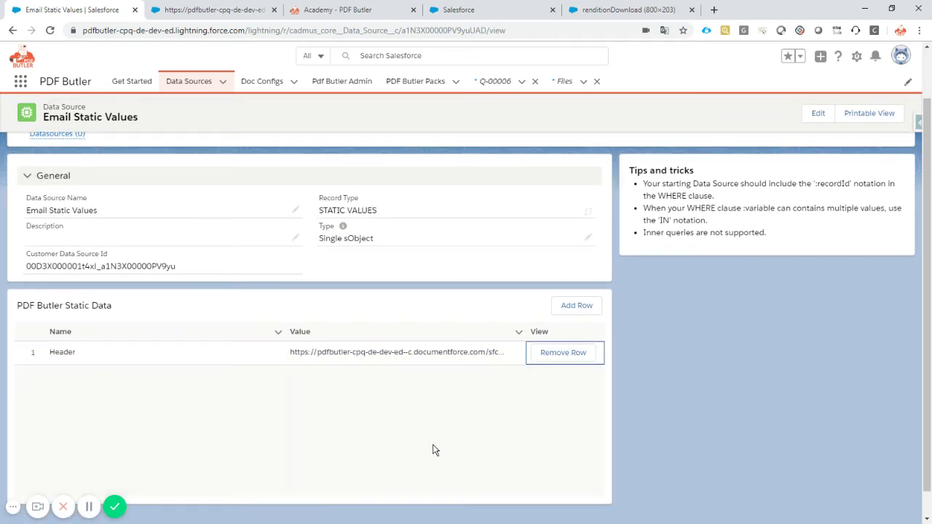
scroll(435, 450, "up", 1)
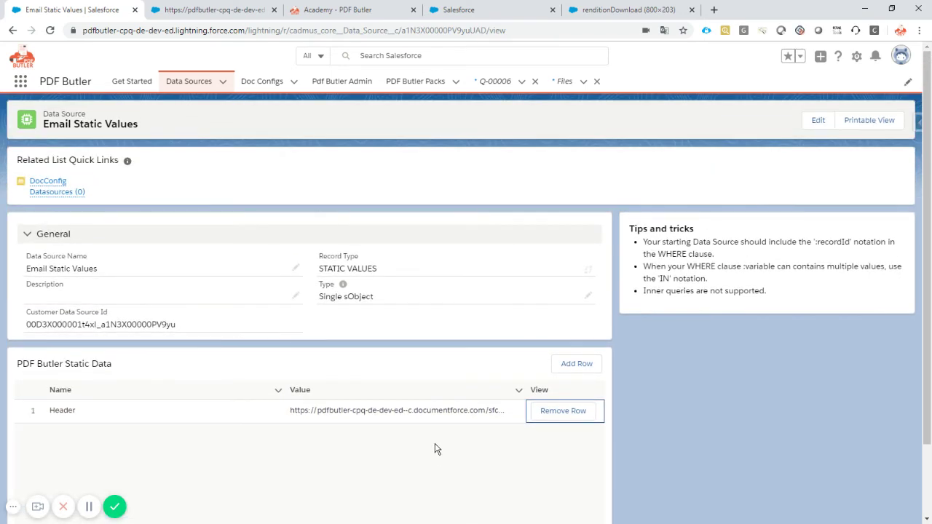
Step: Add Email Static Values to the doc config as a SINGLE data source with TEXT field 'dummy'
left_click(228, 13)
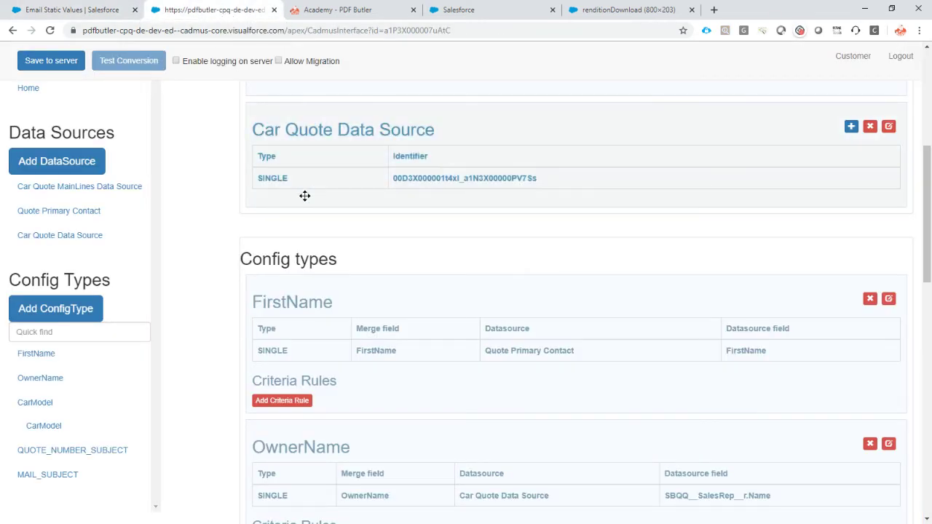
scroll(340, 219, "up", 5)
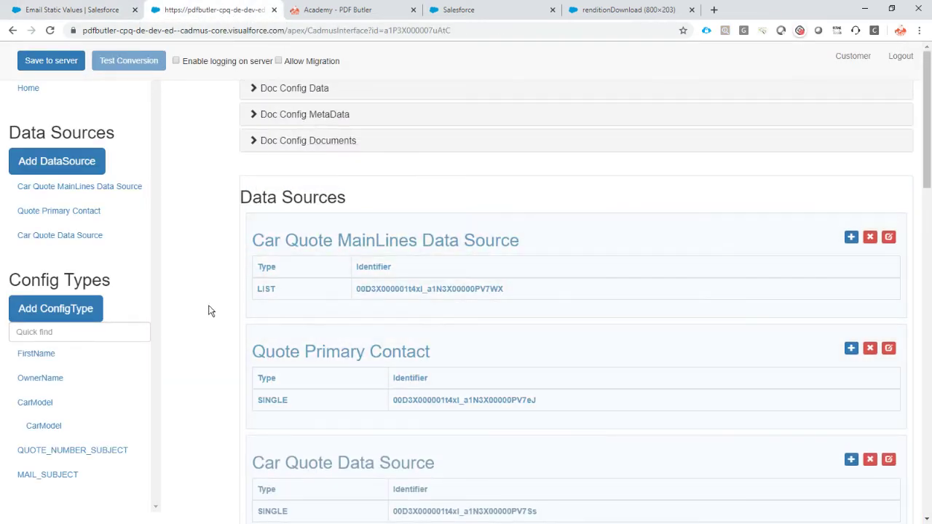
left_click(66, 162)
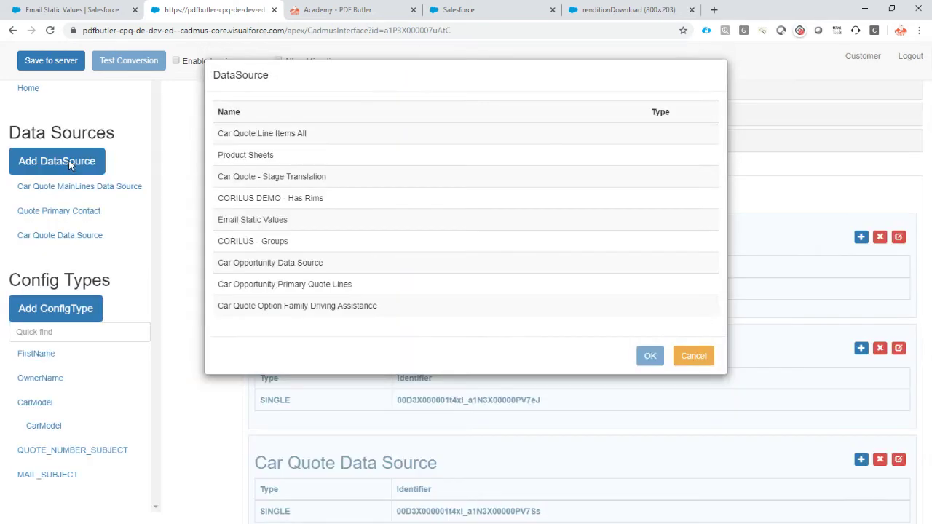
left_click(257, 222)
left_click(247, 283)
left_click(268, 316)
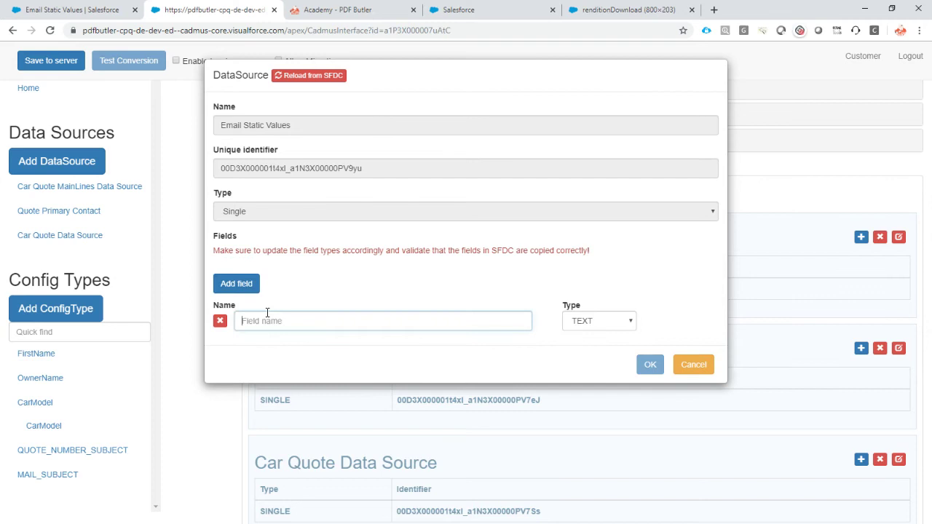
type("dummy")
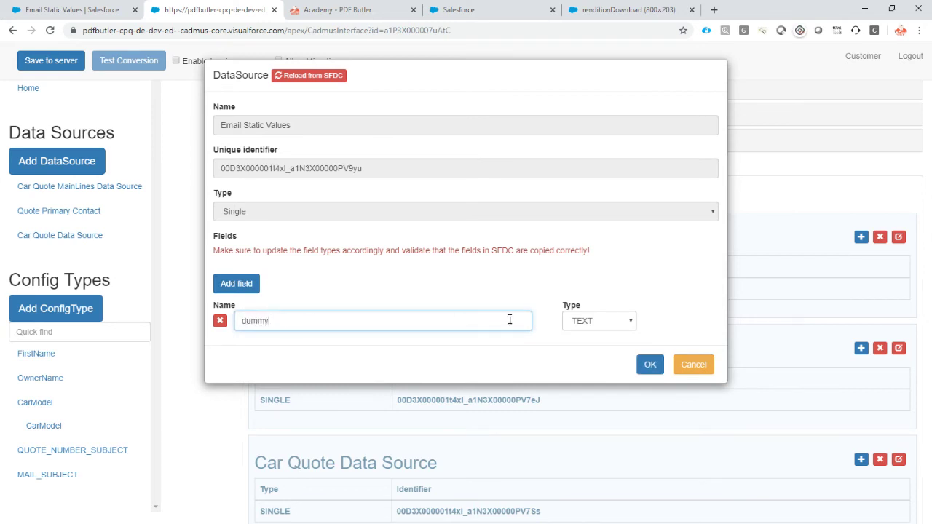
left_click(650, 366)
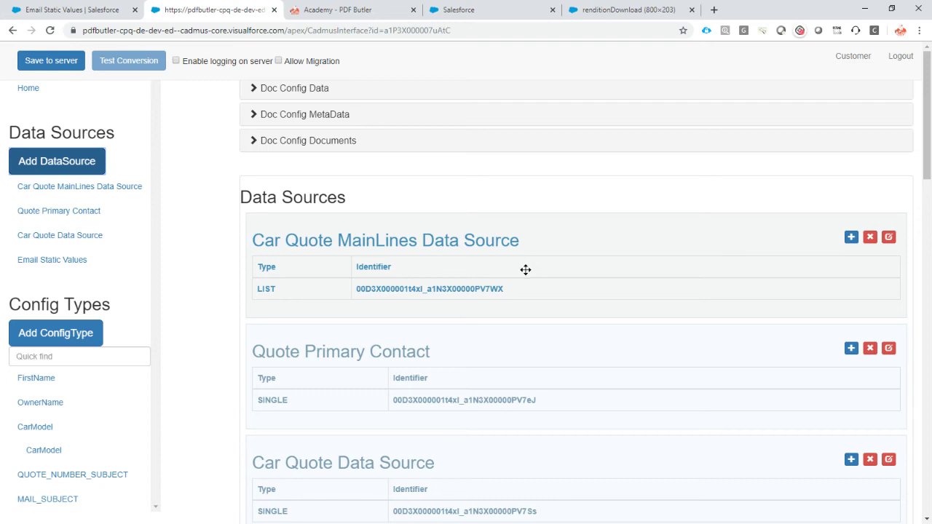
left_click(109, 244)
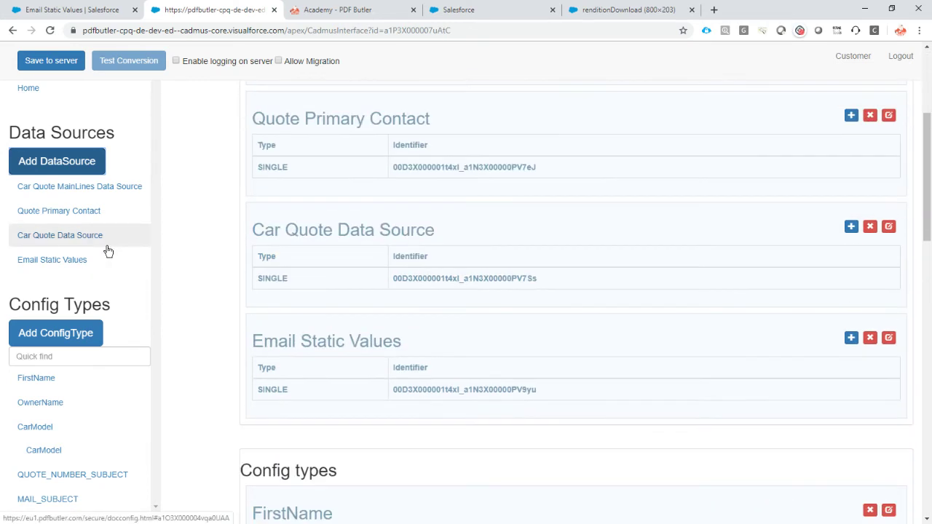
Step: Add a PICTURE_TO_URL config type named Header, using Email Static Values with merge field Header
left_click(76, 333)
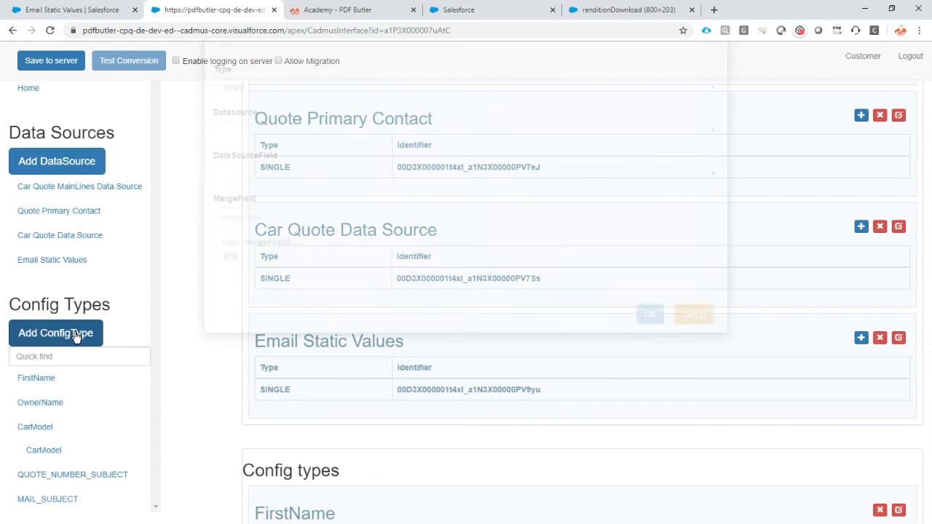
left_click(297, 174)
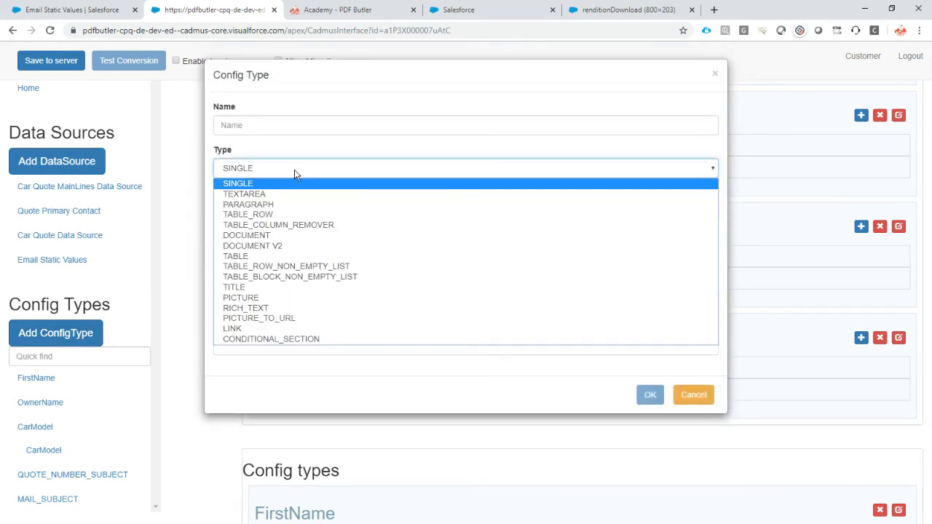
left_click(311, 320)
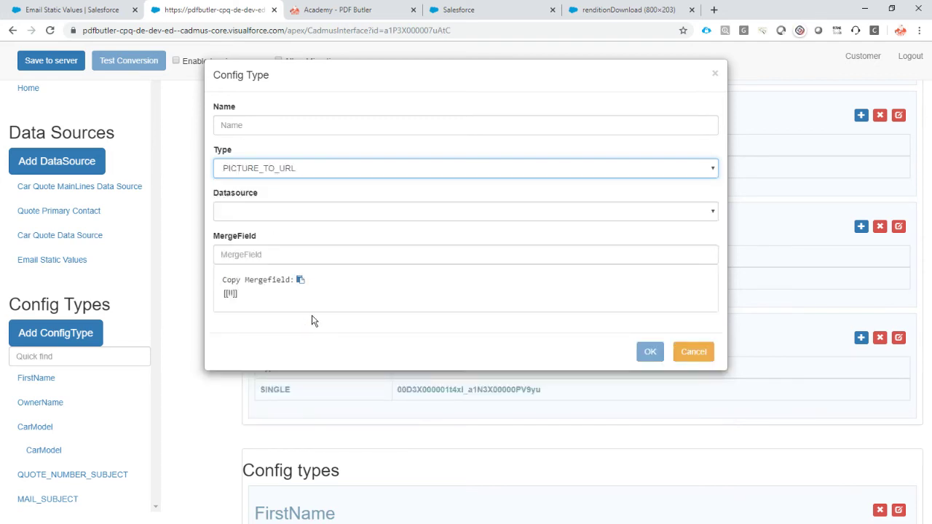
left_click(258, 127)
type("Header")
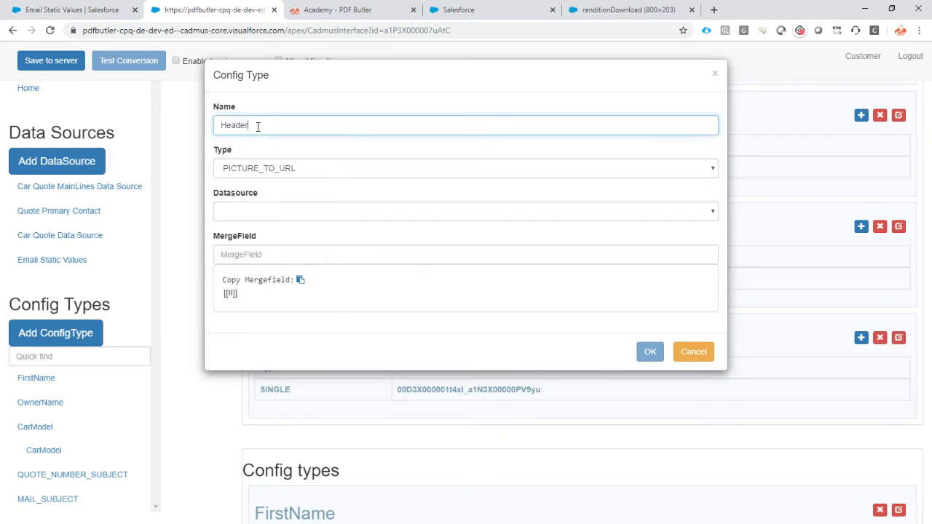
left_click(260, 211)
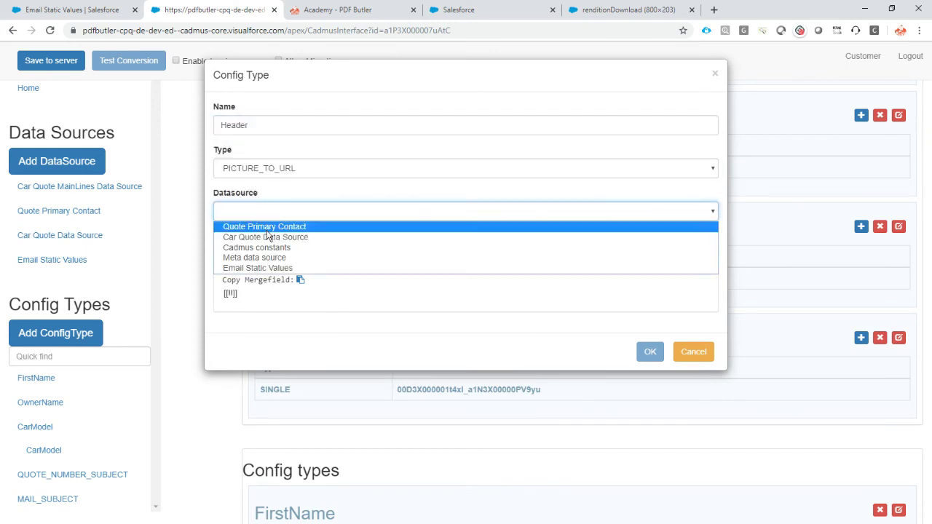
left_click(283, 269)
left_click(265, 254)
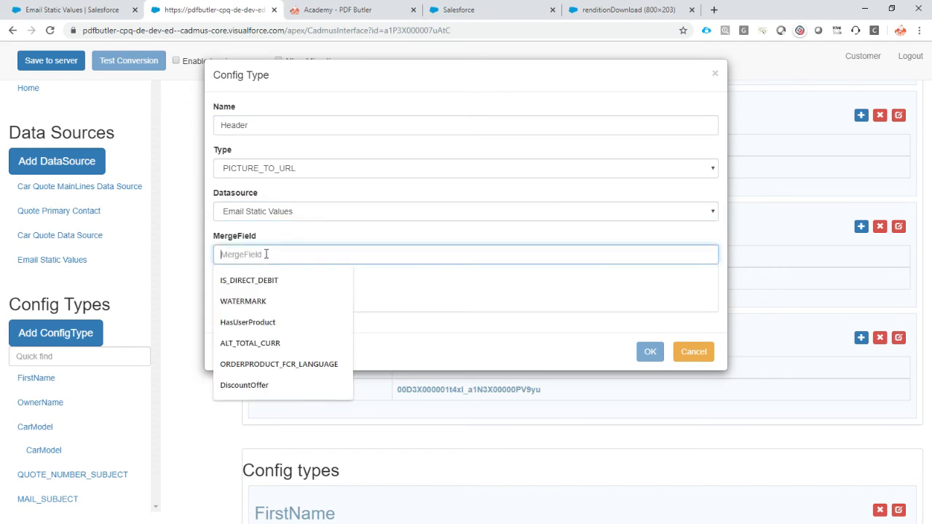
type("Header!]]")
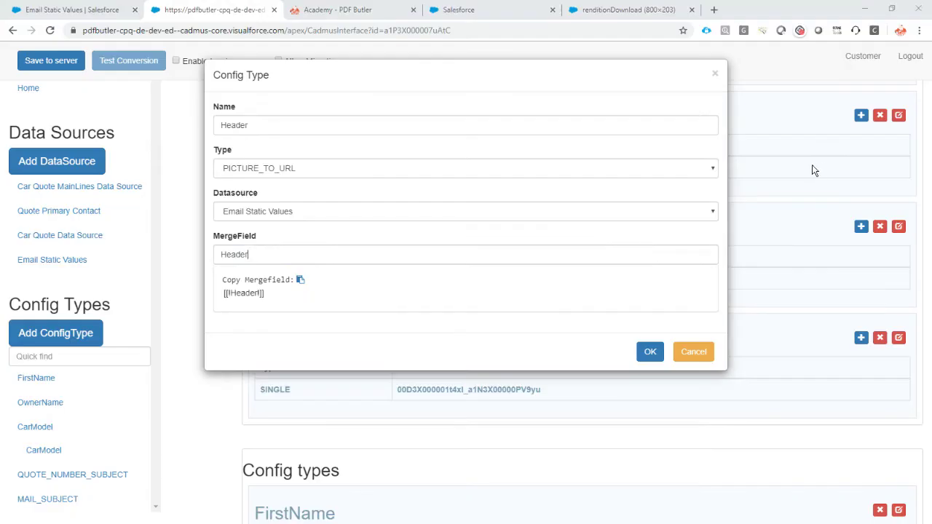
Step: Check the Header field and the [[!Header!]] placeholder, then confirm the config type and save the config to the server
left_click(384, 264)
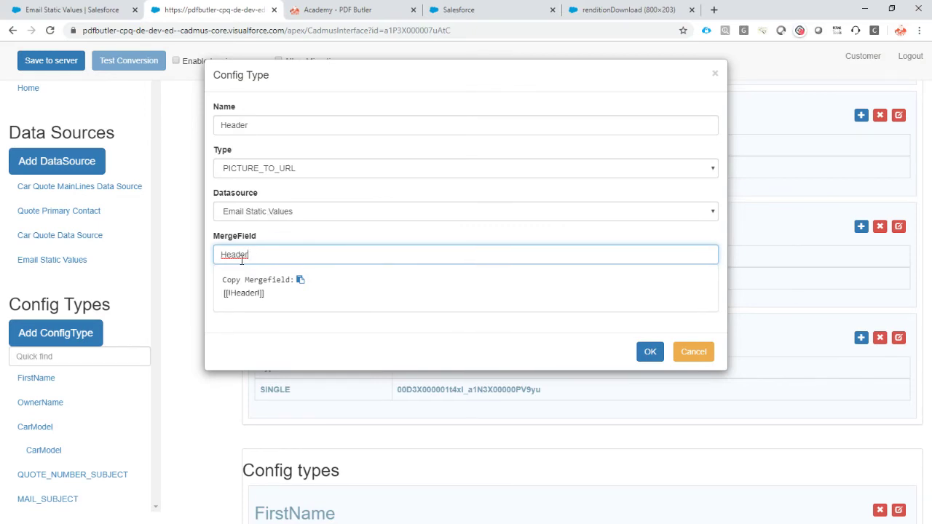
left_click(73, 10)
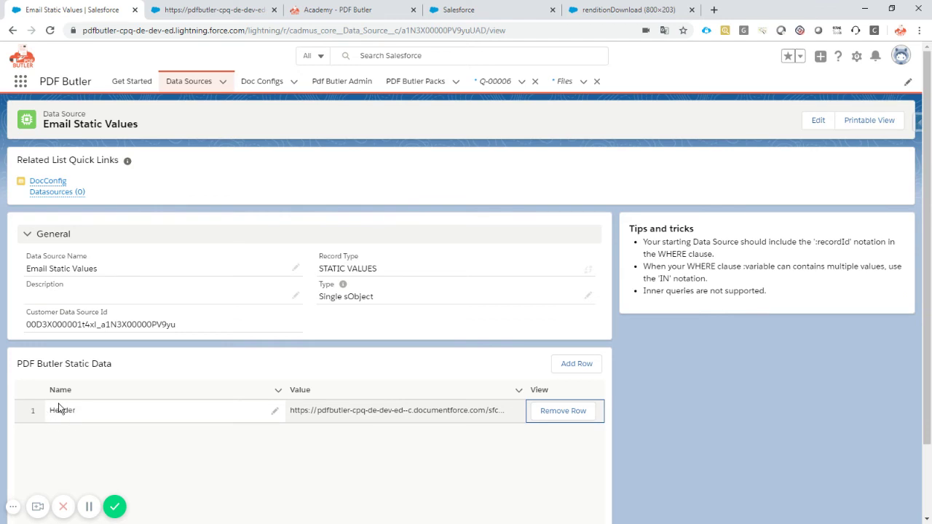
left_click(180, 19)
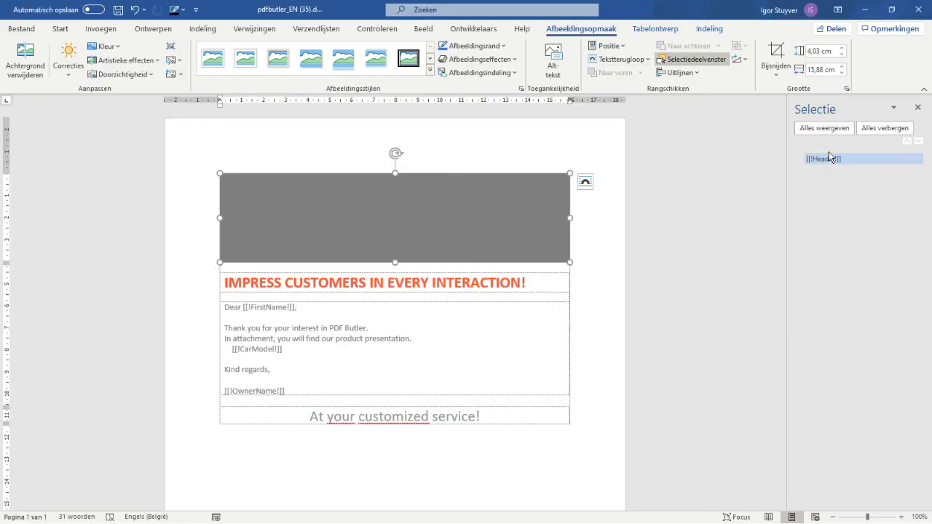
left_click(820, 157)
key("alt+Tab")
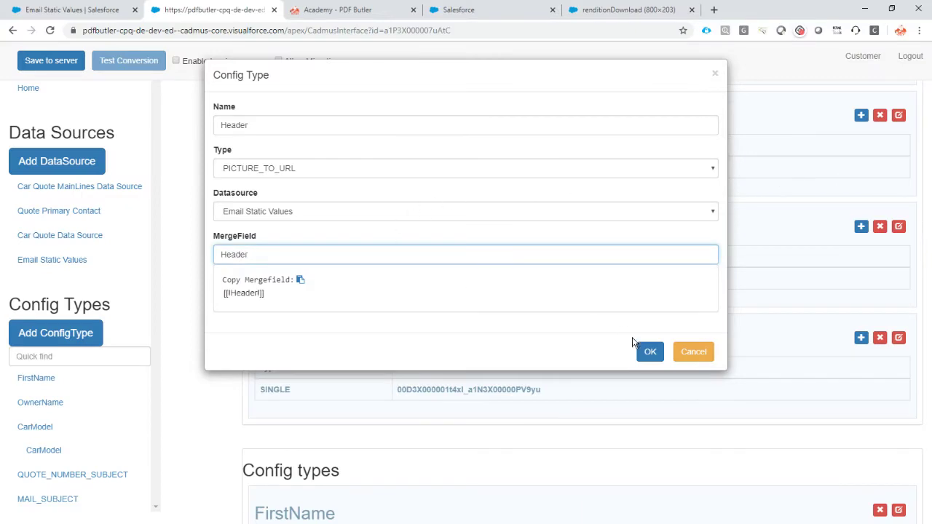
left_click(649, 352)
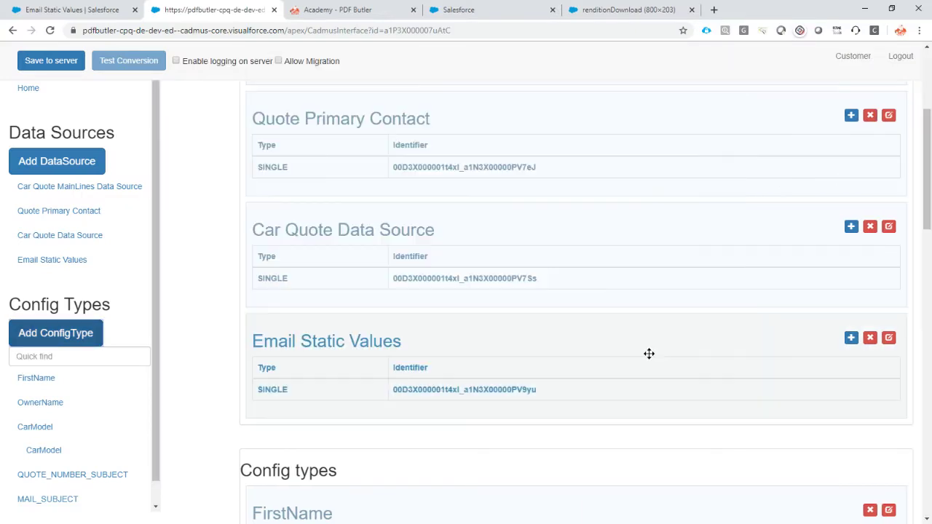
left_click(53, 64)
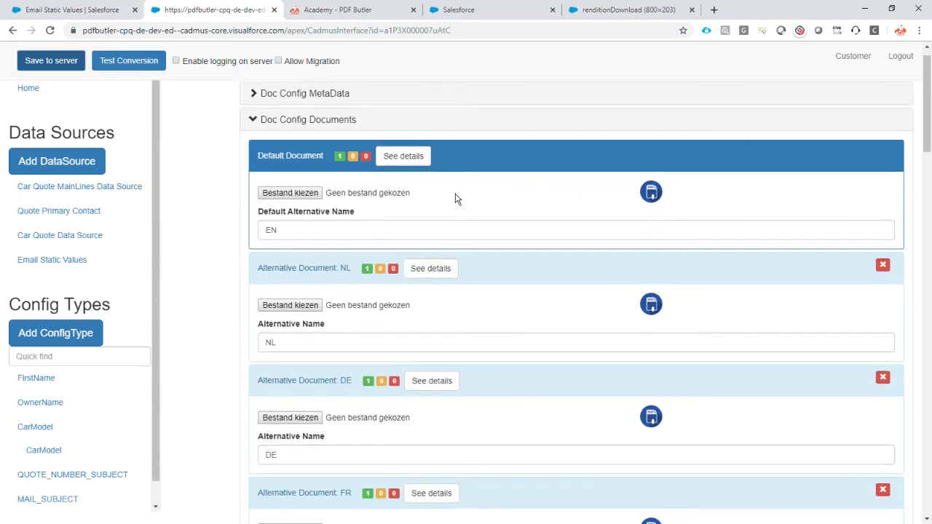
Step: From quote record Q-00006, email the Car Quote document from the Document Selection panel
scroll(455, 204, "down", 1)
scroll(455, 204, "up", 2)
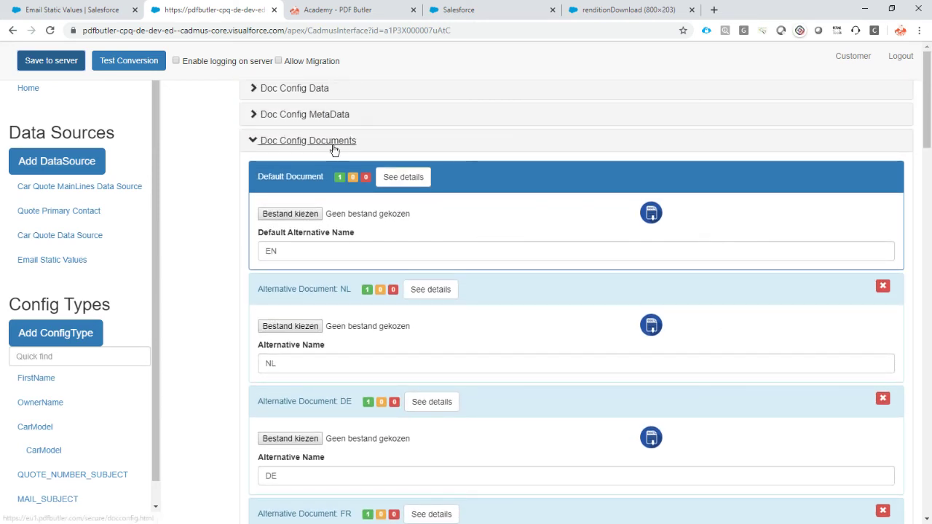
left_click(86, 11)
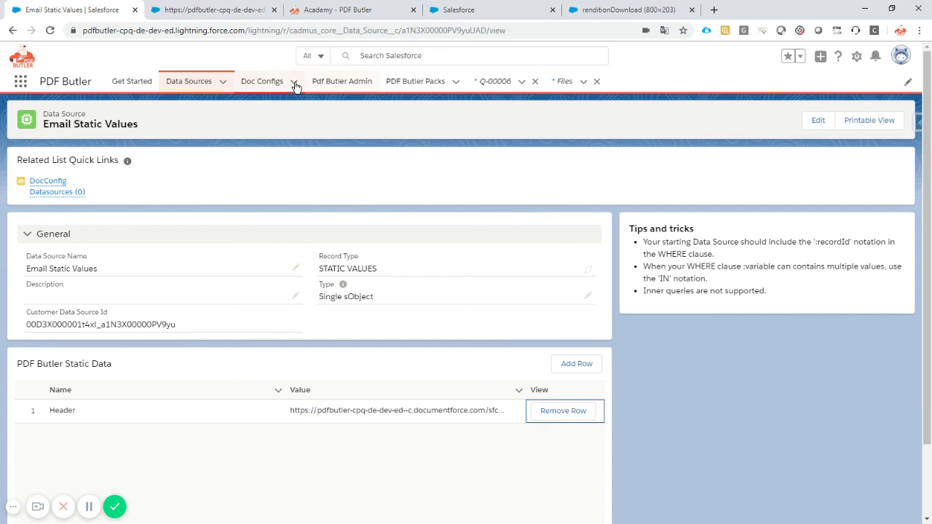
left_click(500, 83)
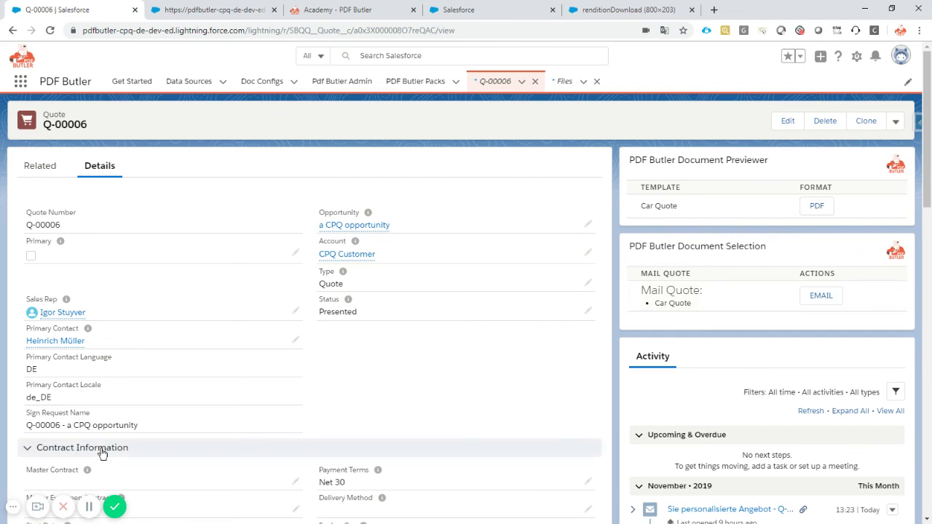
left_click(822, 299)
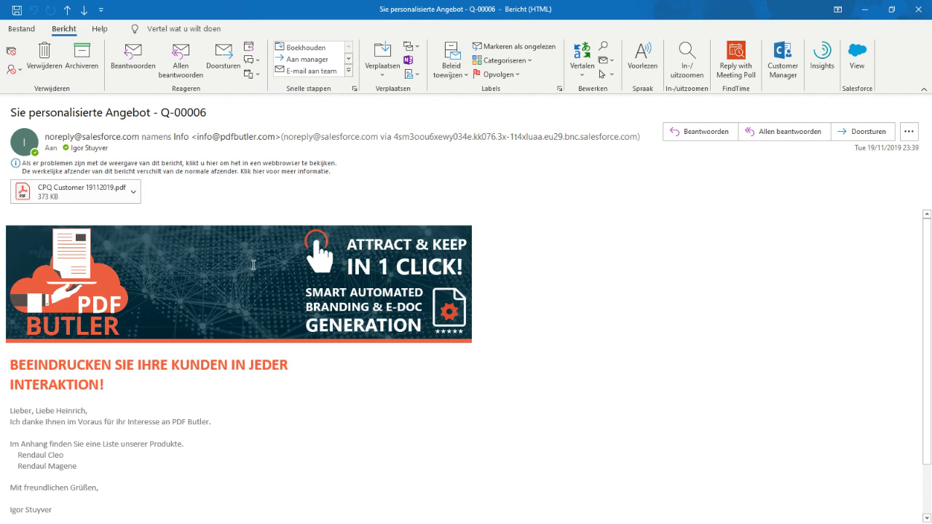
scroll(8, 358, "down", 2)
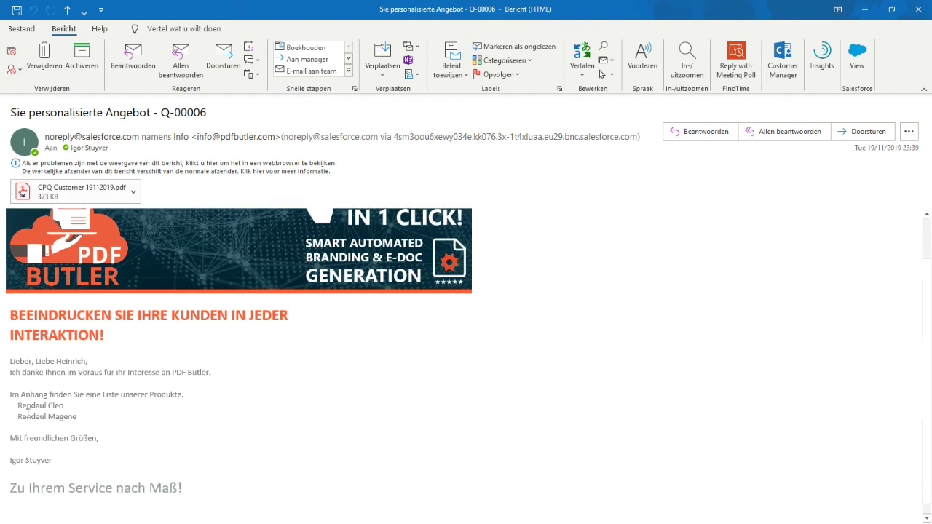
mouse_move(12, 356)
left_mouse_down()
mouse_move(95, 358)
mouse_move(182, 423)
mouse_move(206, 478)
left_mouse_up()
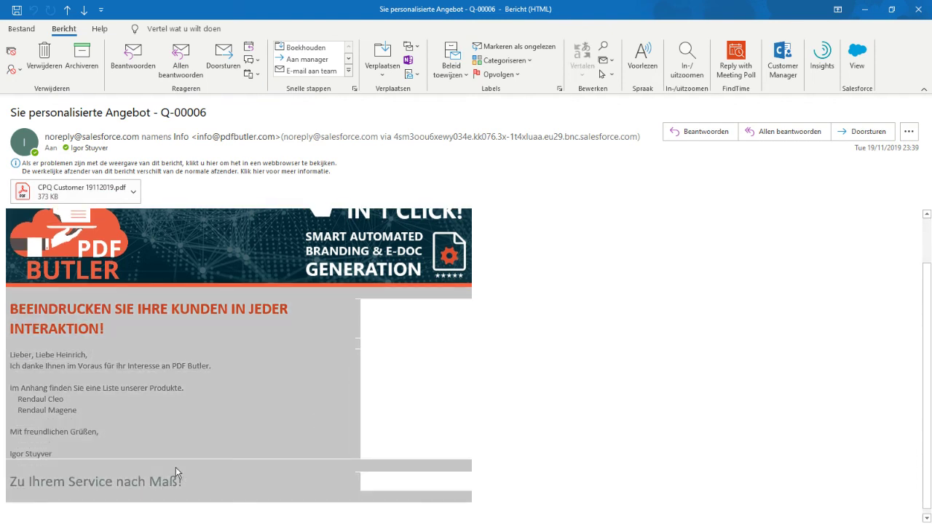
left_click(81, 404)
scroll(78, 387, "up", 1)
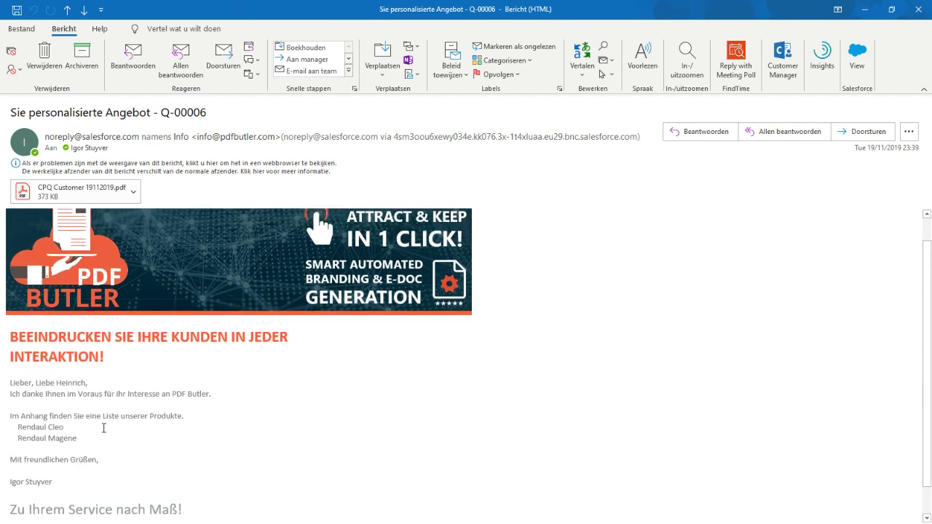
scroll(284, 401, "up", 1)
scroll(284, 401, "up", 1)
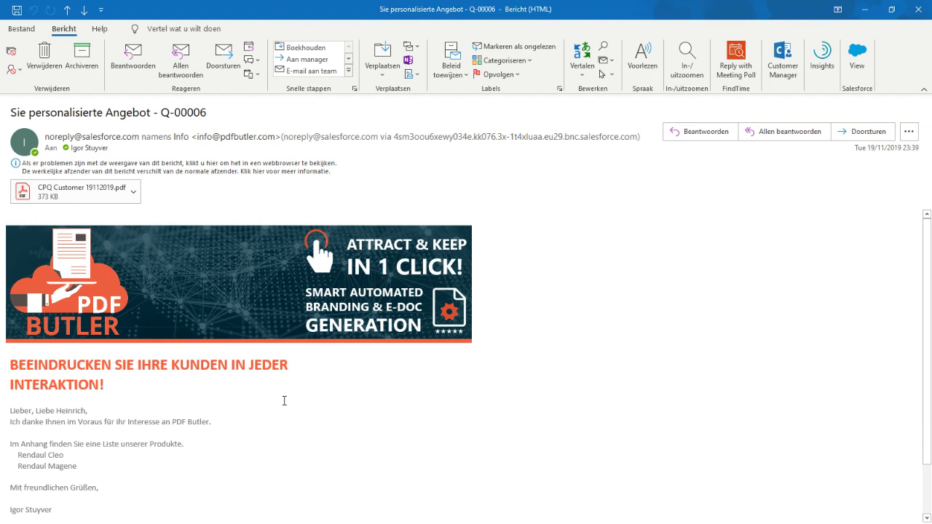
key("alt+Tab")
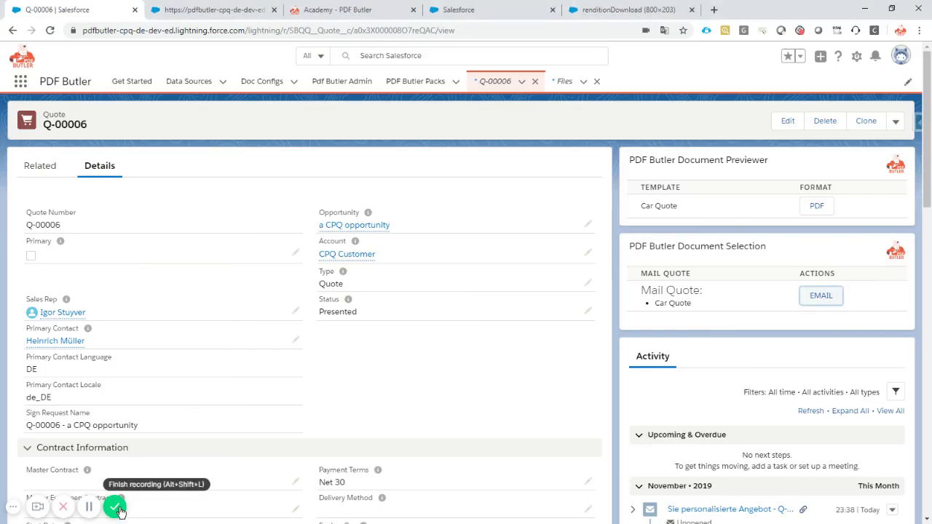